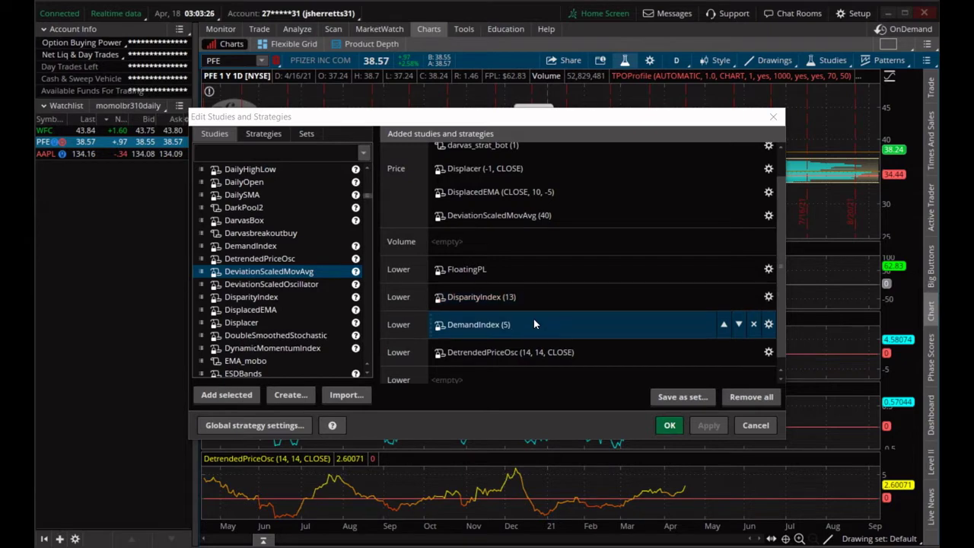
Set the DetrendedPriceOsc study's price input to VWAP and apply the change to the PFE chart.
{"action": "left_click", "coordinate": [524, 353]}
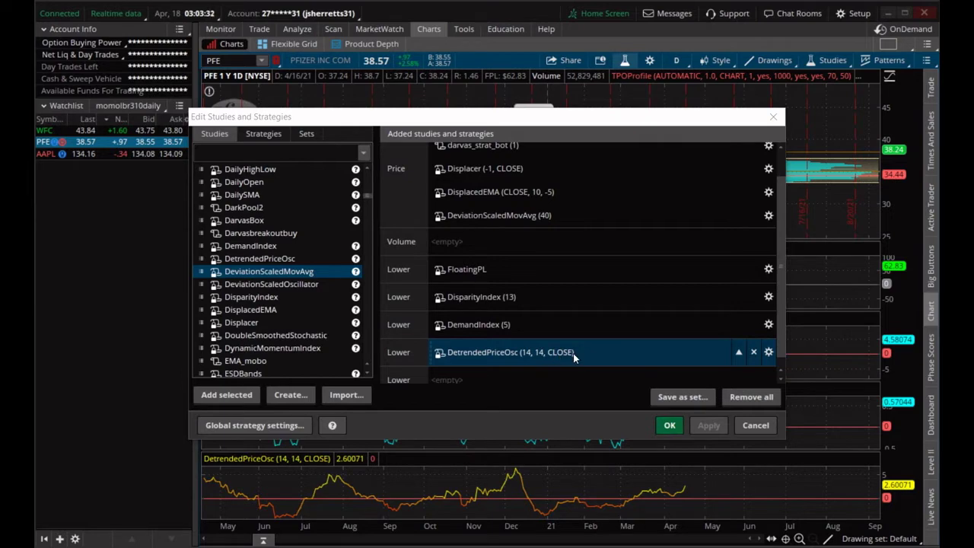
{"action": "left_click", "coordinate": [771, 355]}
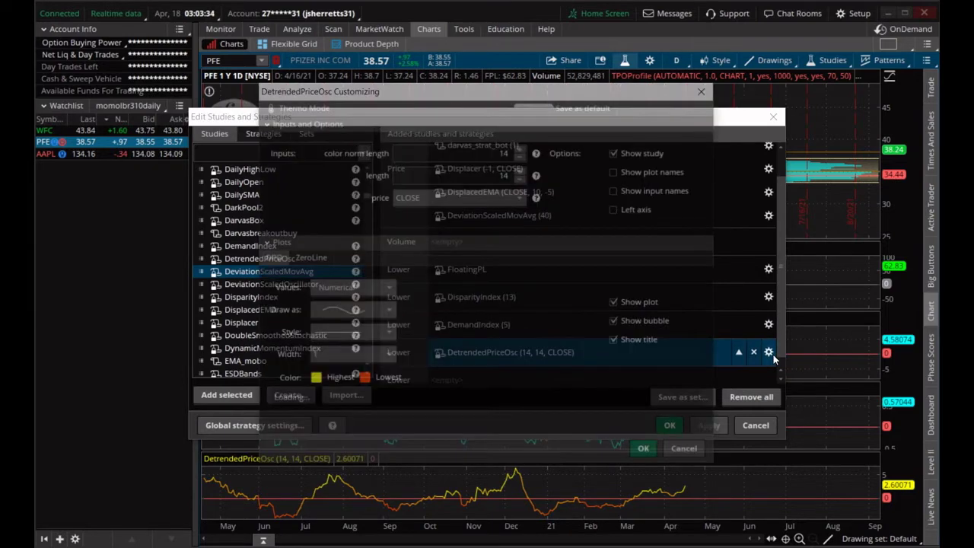
{"action": "left_click", "coordinate": [456, 198]}
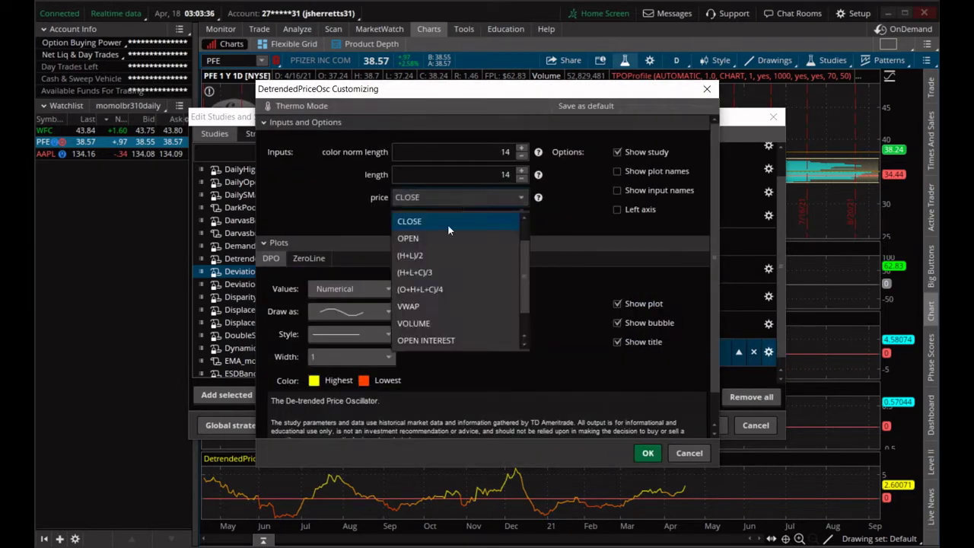
{"action": "left_click", "coordinate": [442, 307]}
{"action": "left_click", "coordinate": [646, 451]}
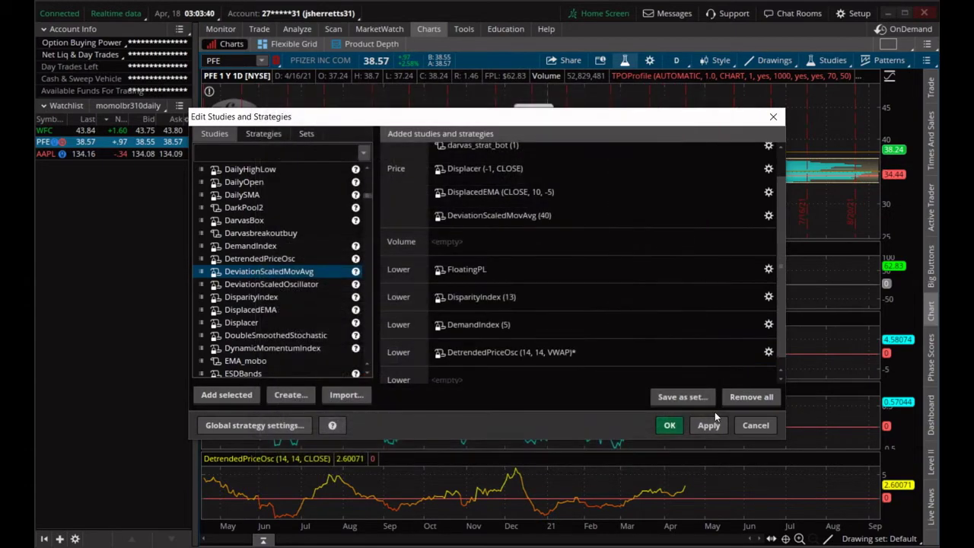
{"action": "left_click", "coordinate": [709, 425]}
{"action": "left_click", "coordinate": [669, 425]}
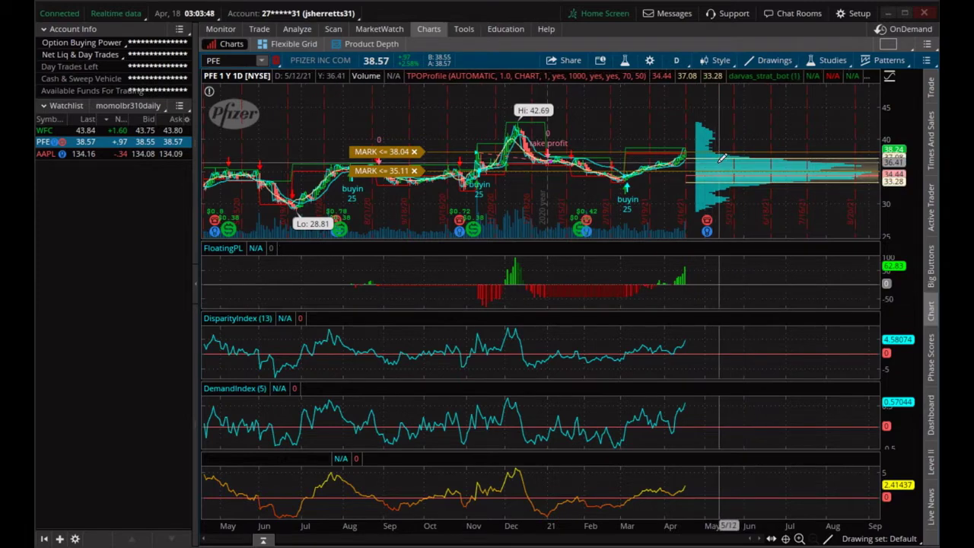
Examine how the lower indicators on the PFE chart behave around the buy and take-profit signals.
{"action": "mouse_move", "coordinate": [721, 158]}
{"action": "left_mouse_down"}
{"action": "mouse_move", "coordinate": [737, 192]}
{"action": "mouse_move", "coordinate": [487, 209]}
{"action": "left_mouse_up"}
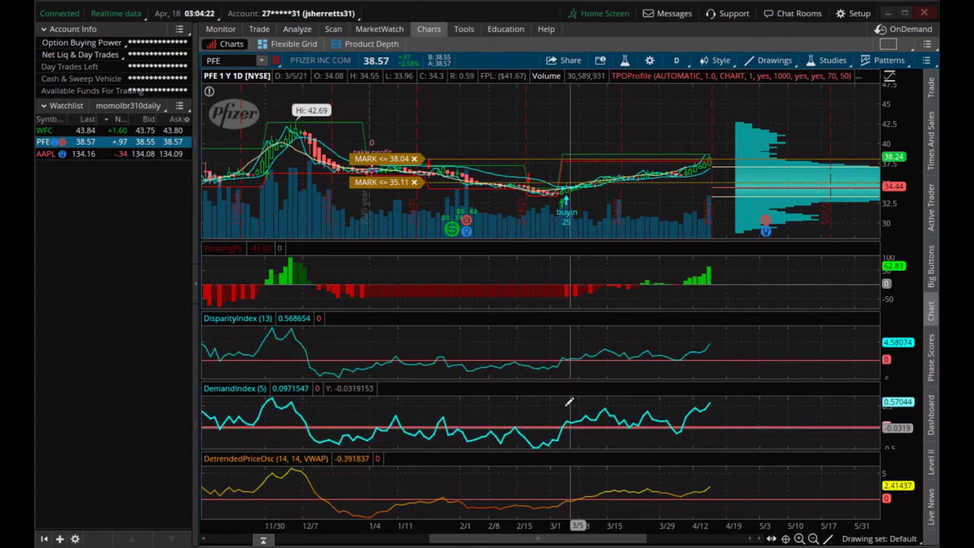
{"action": "scroll", "coordinate": [573, 417], "scroll_direction": "up", "scroll_amount": 10}
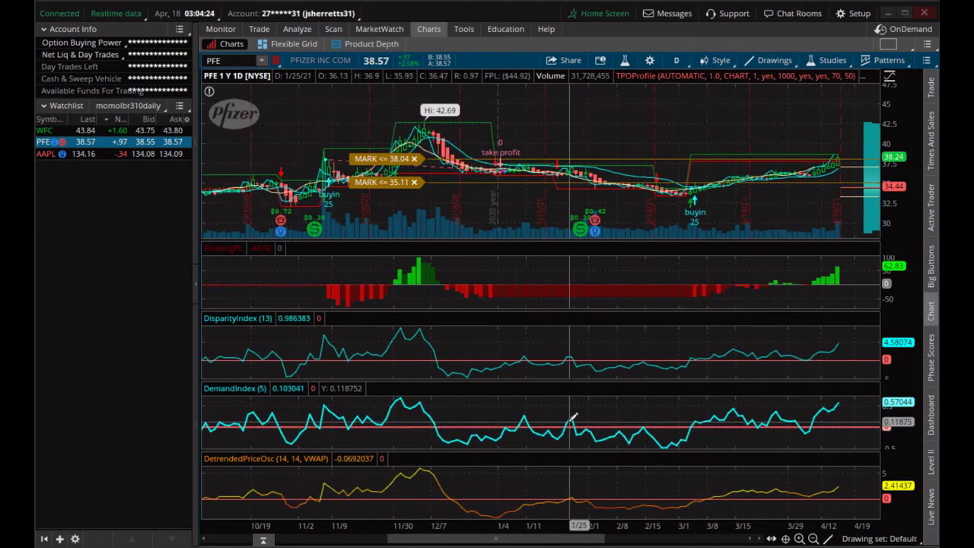
{"action": "scroll", "coordinate": [573, 417], "scroll_direction": "up", "scroll_amount": 8}
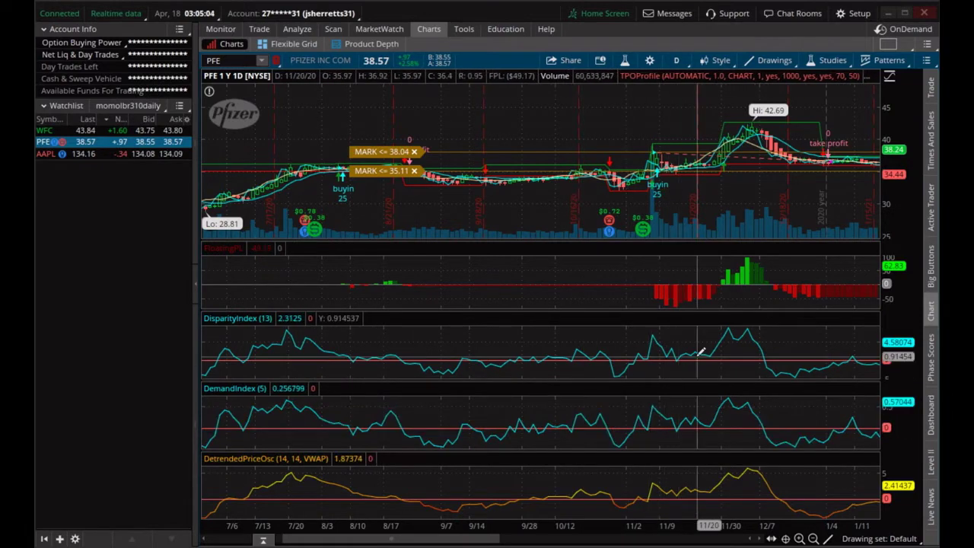
{"action": "scroll", "coordinate": [700, 351], "scroll_direction": "down", "scroll_amount": 10}
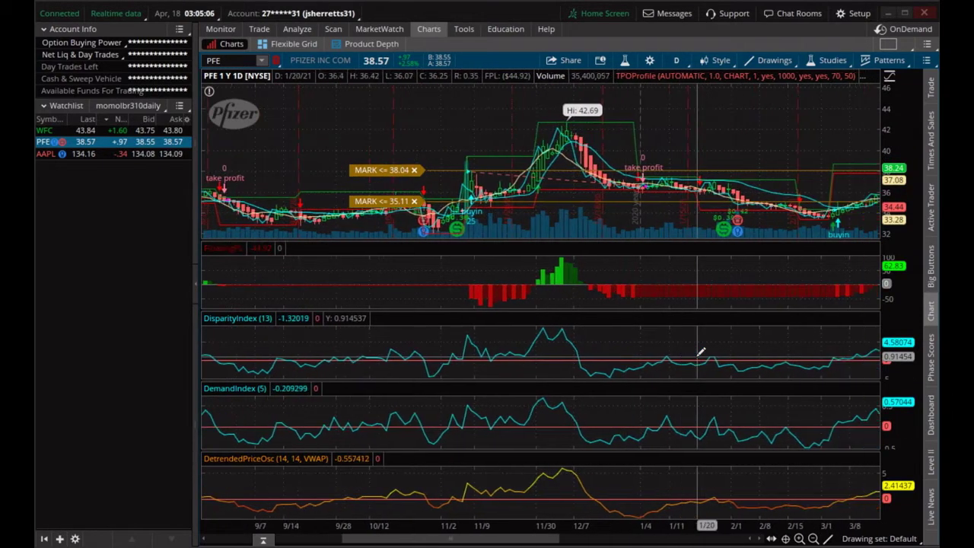
{"action": "scroll", "coordinate": [701, 351], "scroll_direction": "down", "scroll_amount": 3}
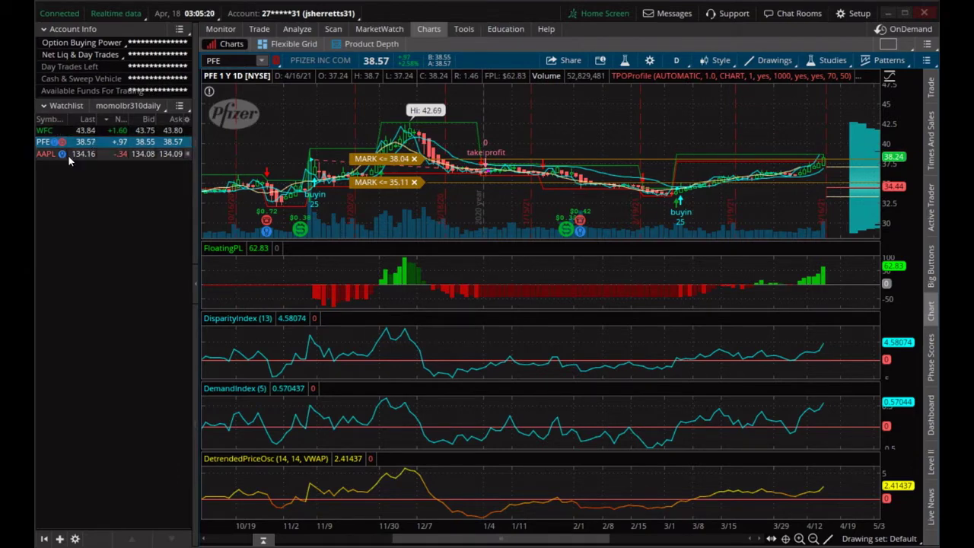
Review the filters in the momolbr310daily watchlist's scan query and close it without saving.
{"action": "left_click", "coordinate": [119, 109]}
{"action": "mouse_move", "coordinate": [119, 107]}
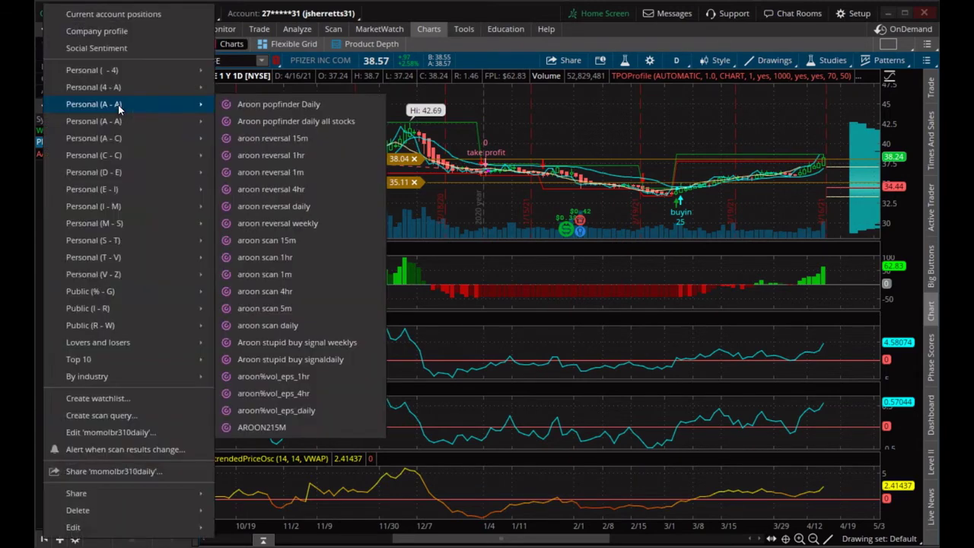
{"action": "left_click", "coordinate": [113, 434]}
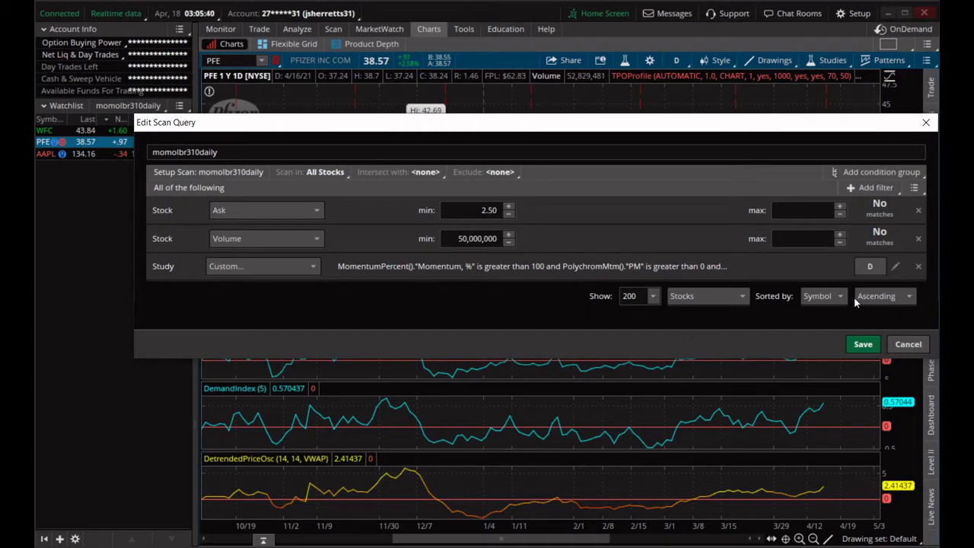
{"action": "left_click", "coordinate": [907, 346]}
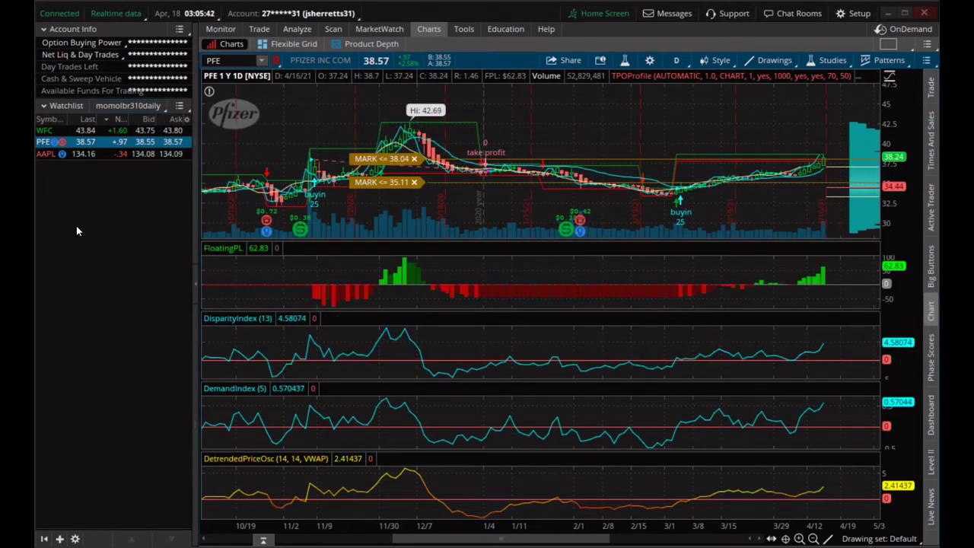
View the AAPL chart and switch the watchlist to the Darvas true 4hr scan.
{"action": "left_click", "coordinate": [49, 155]}
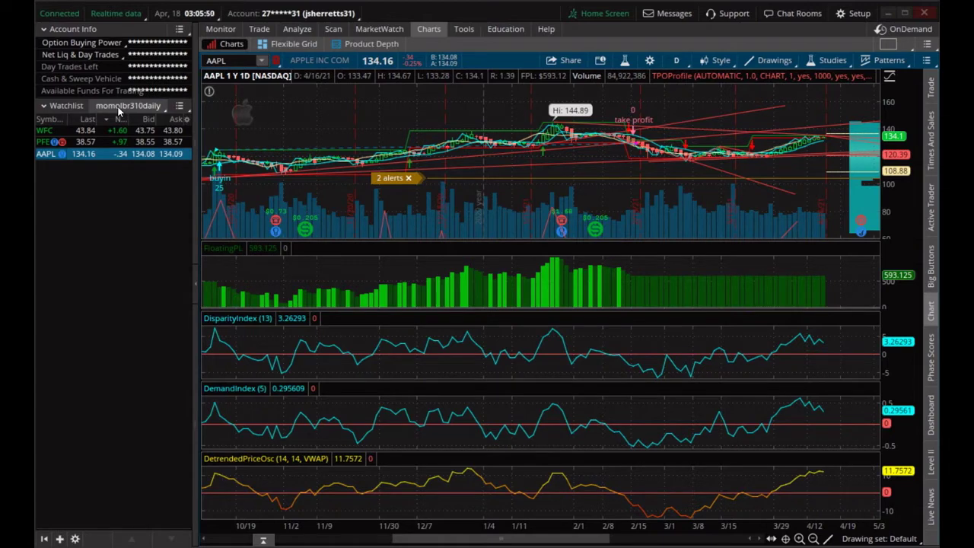
{"action": "left_click", "coordinate": [117, 108]}
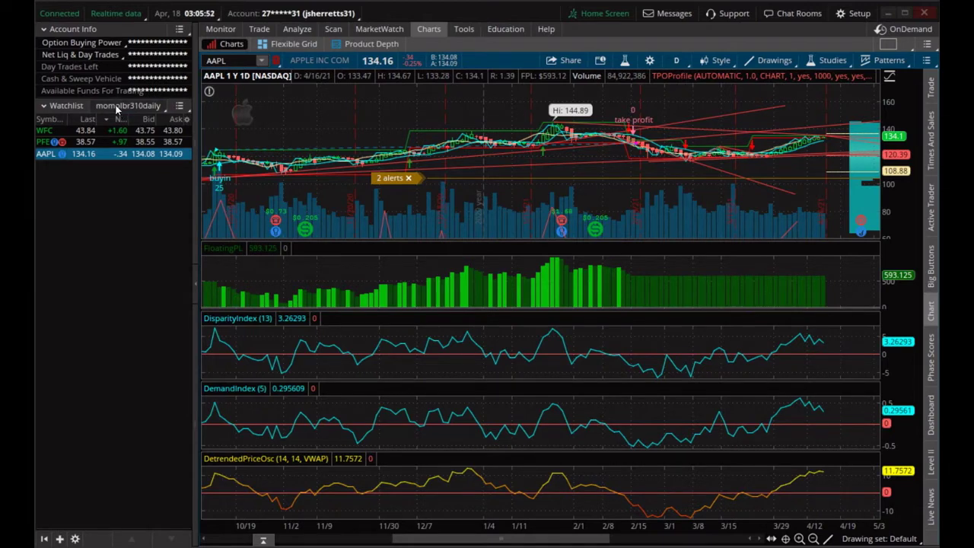
{"action": "mouse_move", "coordinate": [118, 111]}
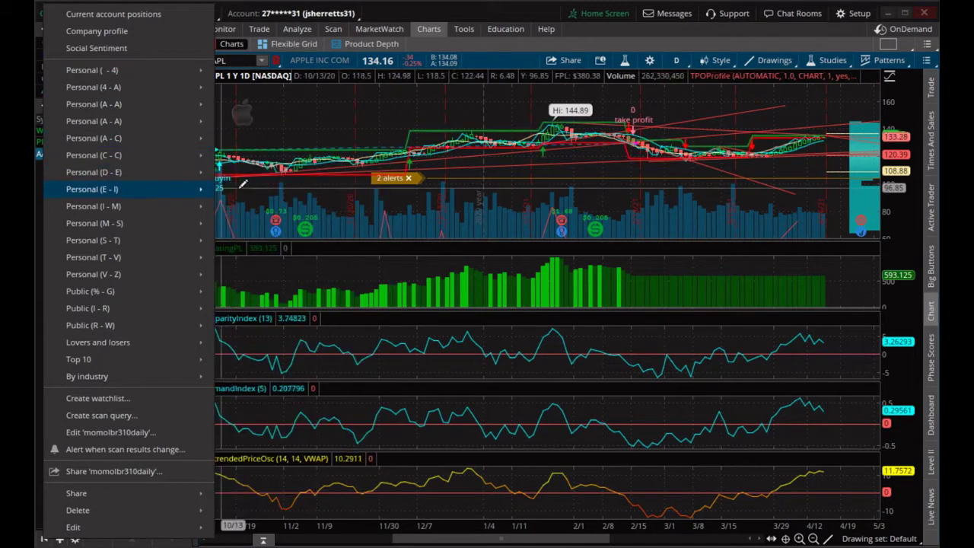
{"action": "mouse_move", "coordinate": [215, 173]}
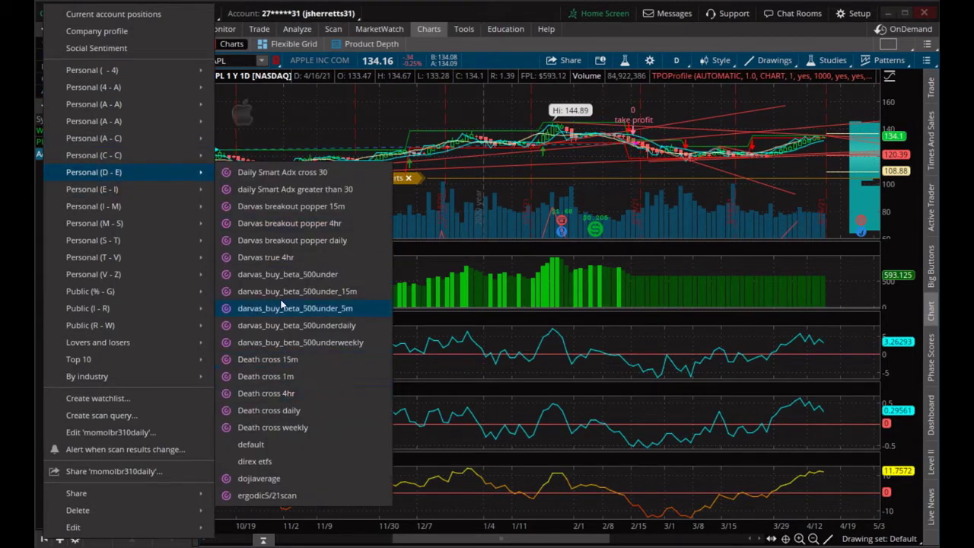
{"action": "left_click", "coordinate": [274, 257]}
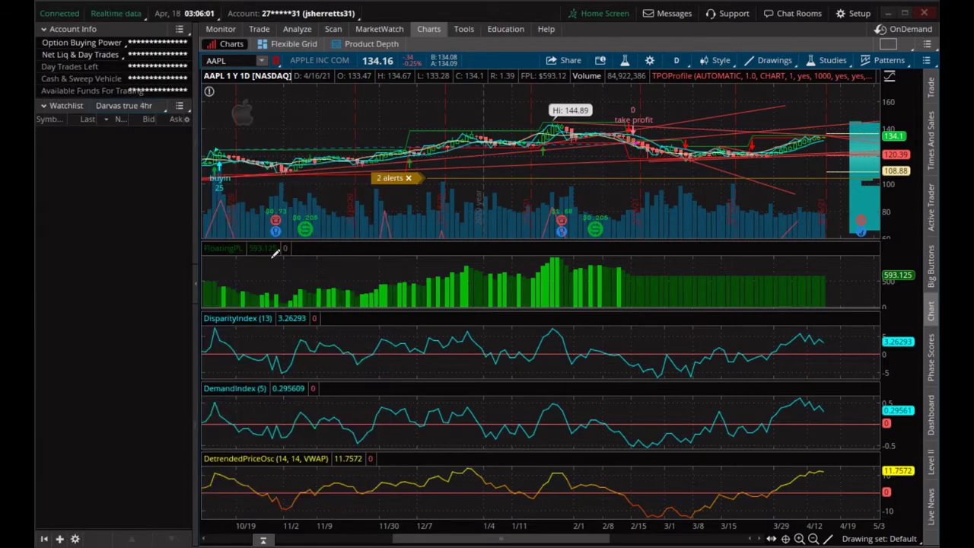
{"action": "left_click", "coordinate": [69, 106]}
{"action": "left_click", "coordinate": [69, 105]}
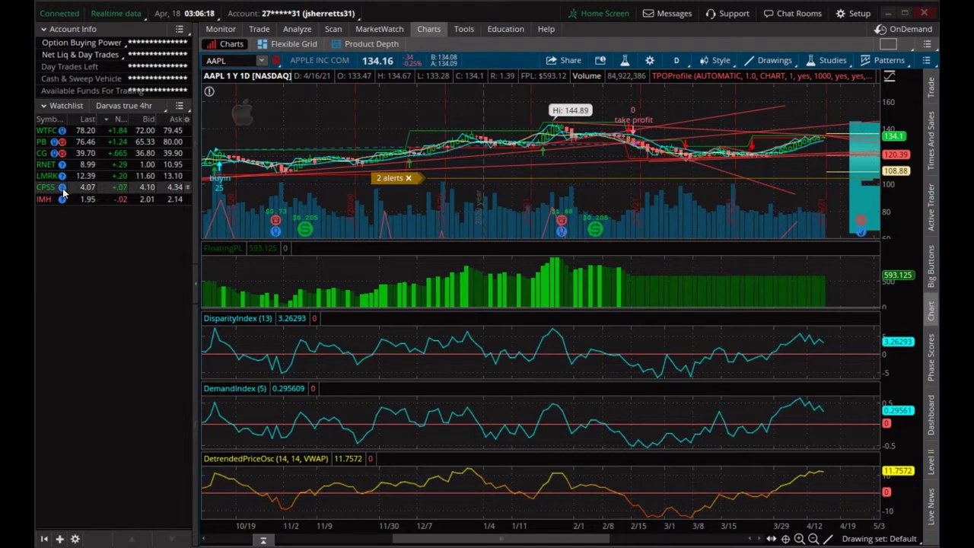
Load the IMH chart and draw a rising trendline from the 4/16 candle up to a price of about 4.2.
{"action": "left_click_drag", "start_coordinate": [47, 199], "coordinate": [285, 198]}
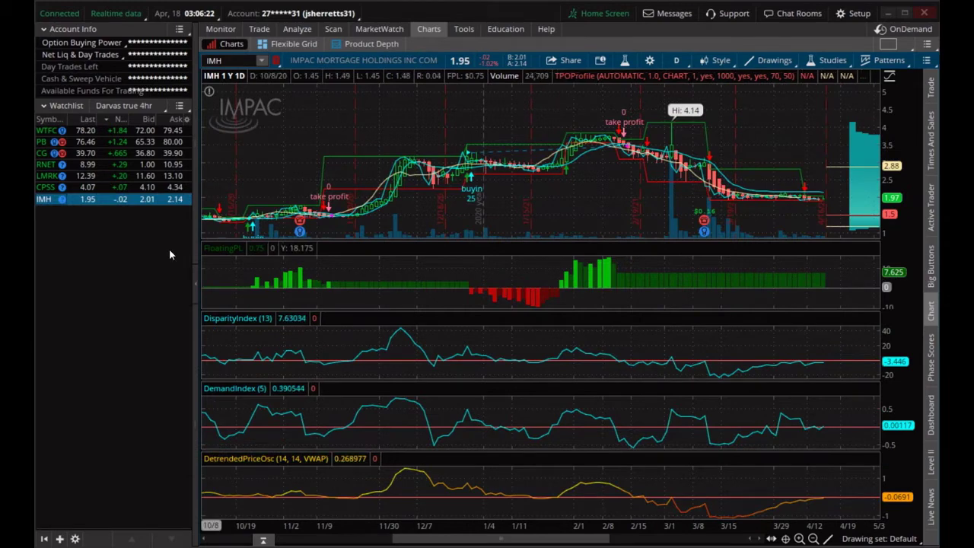
{"action": "left_click_drag", "start_coordinate": [635, 194], "coordinate": [857, 199]}
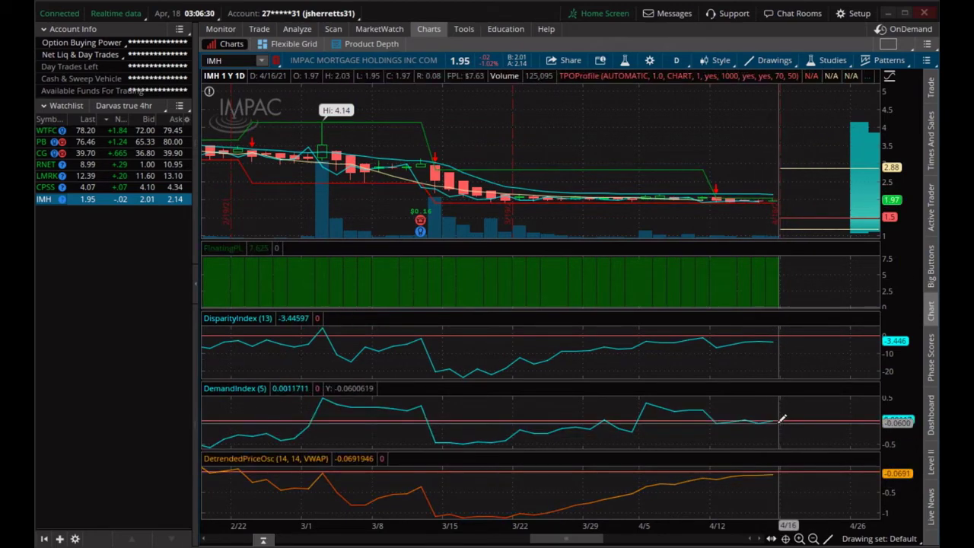
{"action": "scroll", "coordinate": [773, 396], "scroll_direction": "down", "scroll_amount": 5}
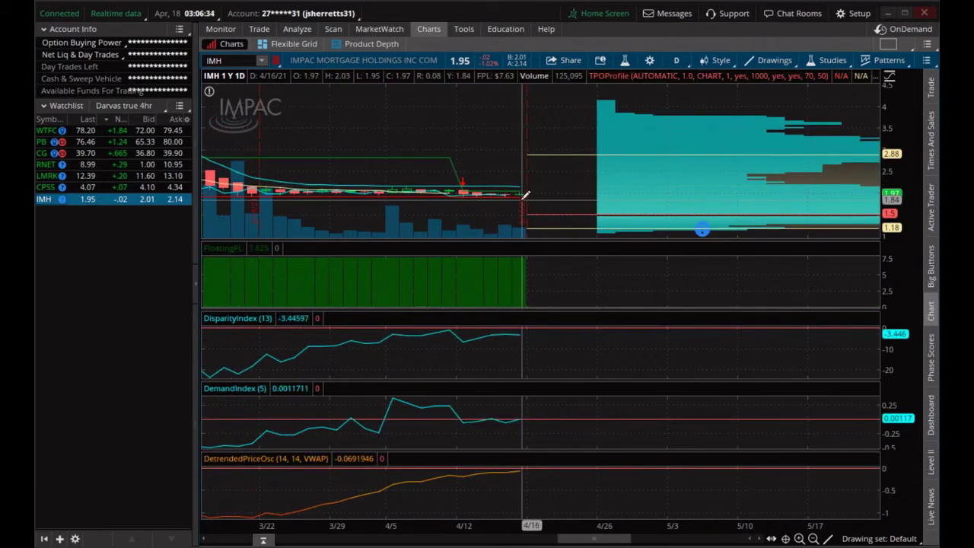
{"action": "left_click_drag", "start_coordinate": [520, 196], "coordinate": [627, 96]}
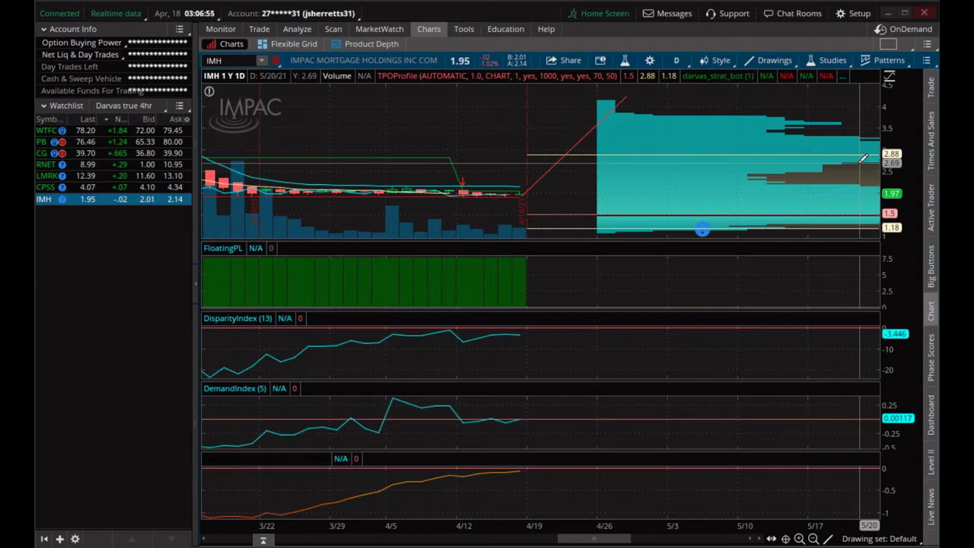
Search the studies for "volume pr" and add VolumeProfile to the IMH chart's price studies.
{"action": "left_click", "coordinate": [813, 538]}
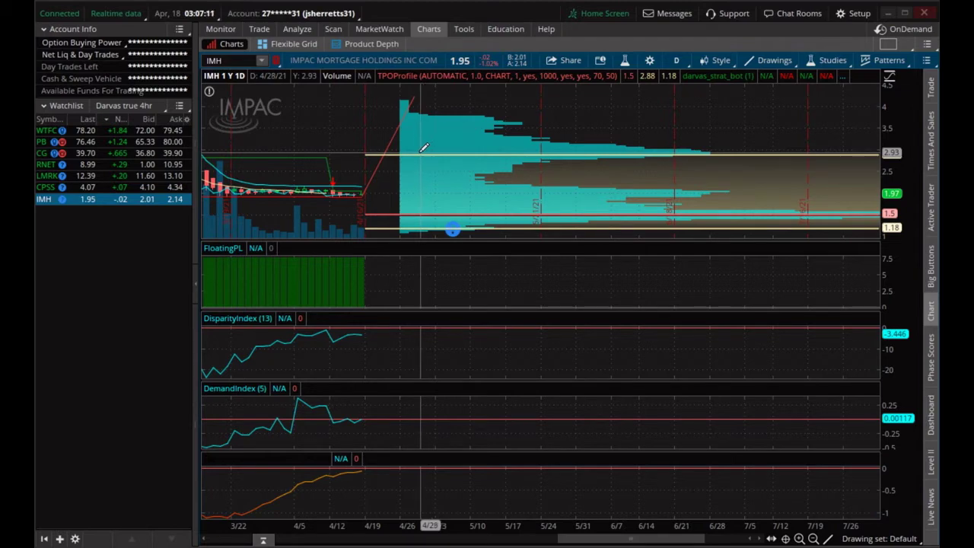
{"action": "scroll", "coordinate": [424, 146], "scroll_direction": "up", "scroll_amount": 5}
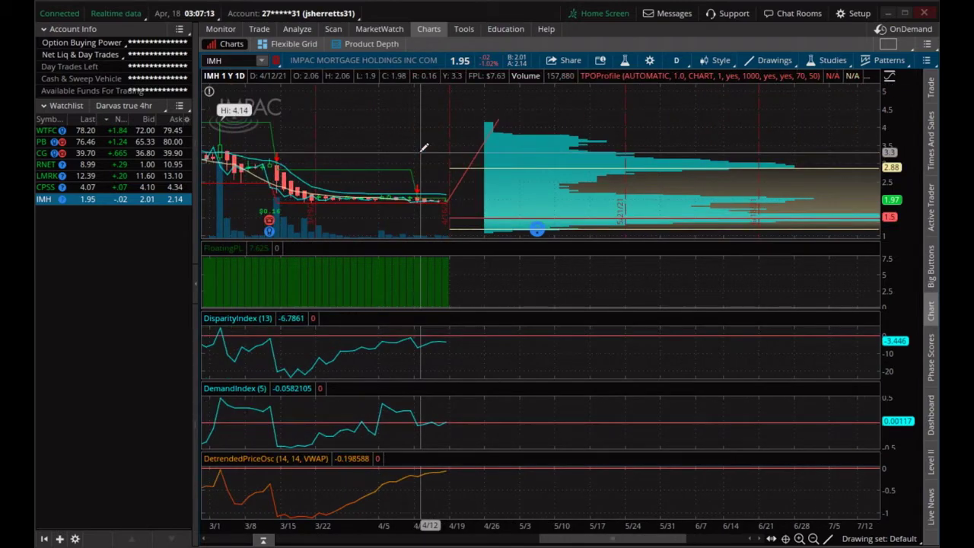
{"action": "left_click", "coordinate": [625, 60]}
{"action": "left_click", "coordinate": [258, 154]}
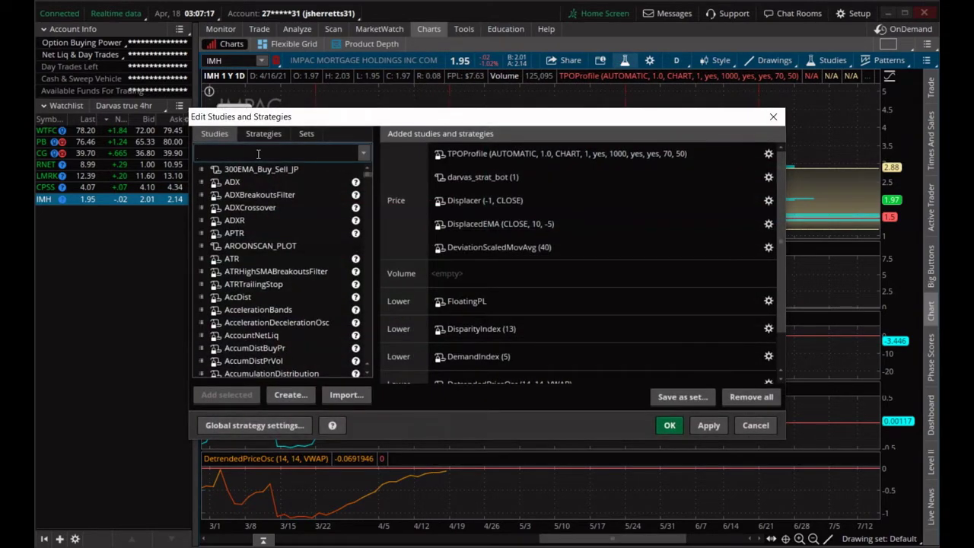
{"action": "type", "text": "volume"}
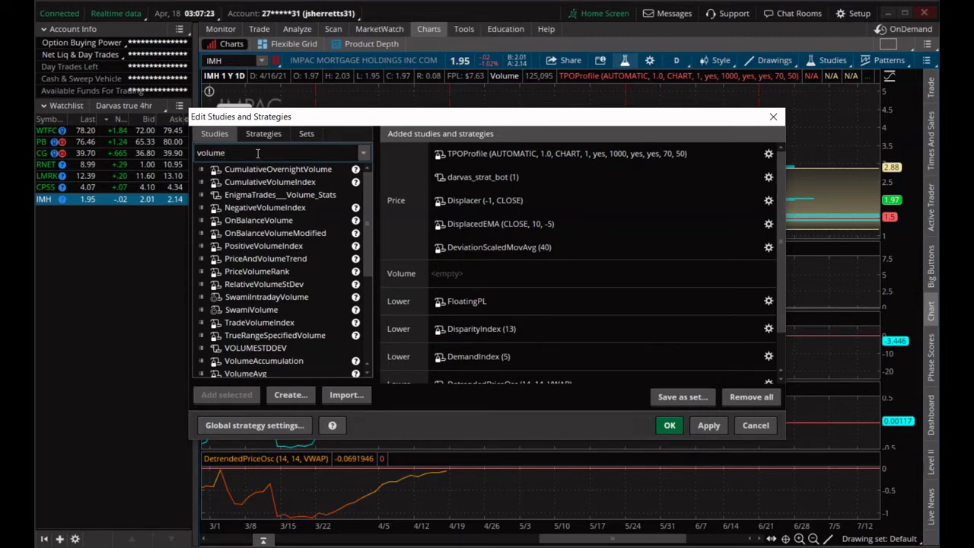
{"action": "type", "text": "pr"}
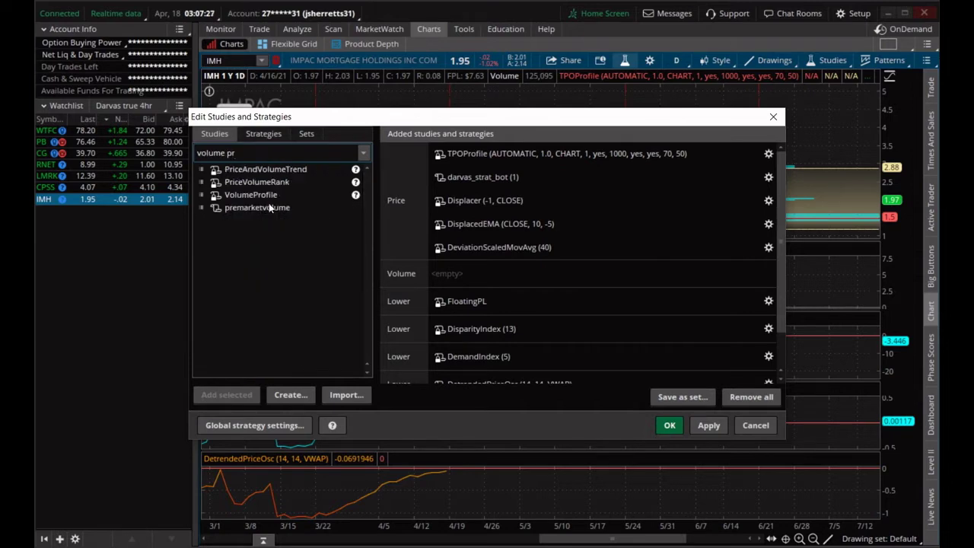
{"action": "left_click", "coordinate": [242, 196]}
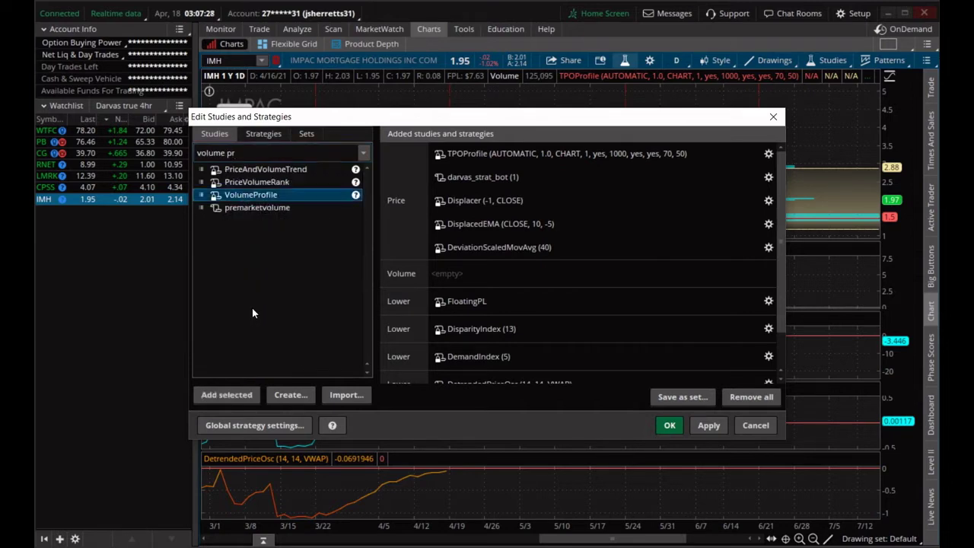
{"action": "left_click", "coordinate": [251, 394]}
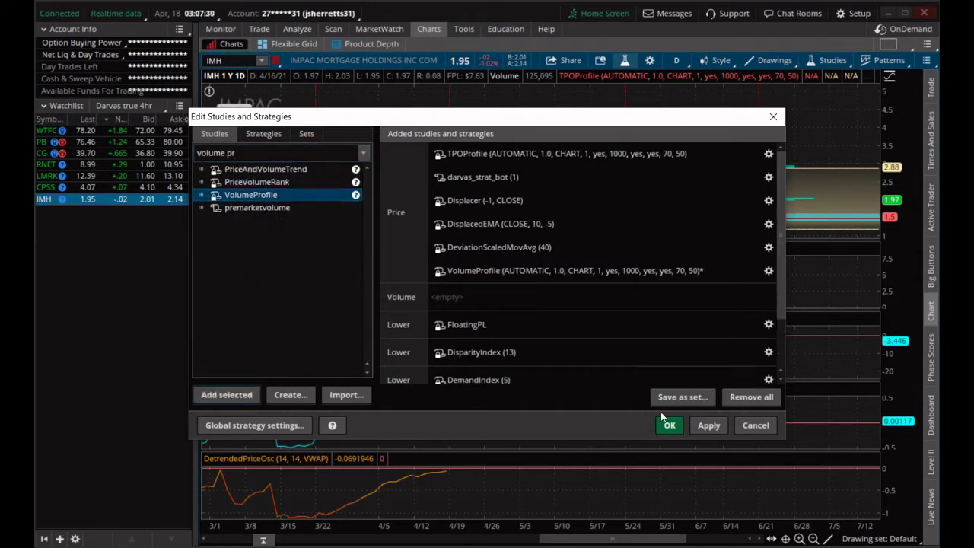
Review the VolumeProfile input settings, keep the defaults, and apply the study to the chart.
{"action": "left_click", "coordinate": [769, 271]}
{"action": "scroll", "coordinate": [604, 315], "scroll_direction": "down", "scroll_amount": 5}
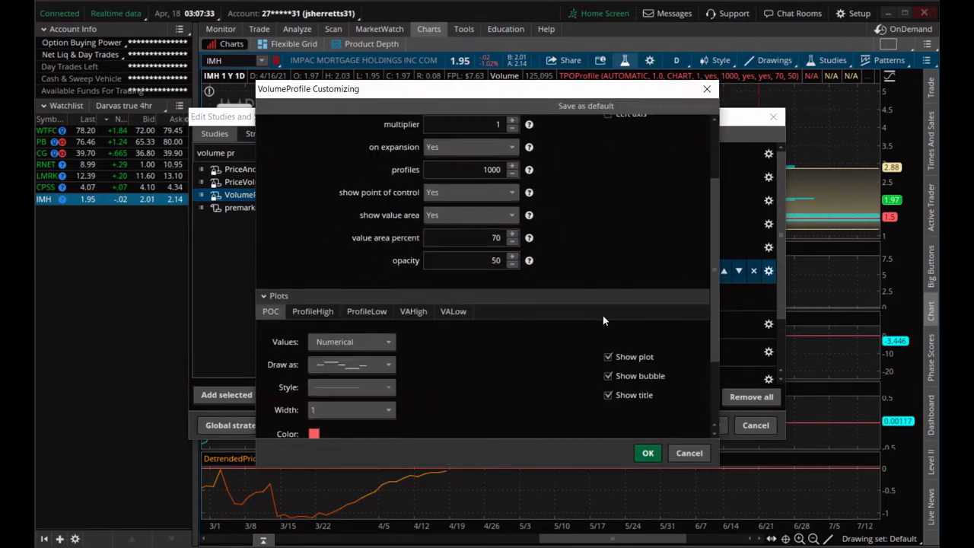
{"action": "left_click", "coordinate": [689, 453]}
{"action": "left_click", "coordinate": [669, 425]}
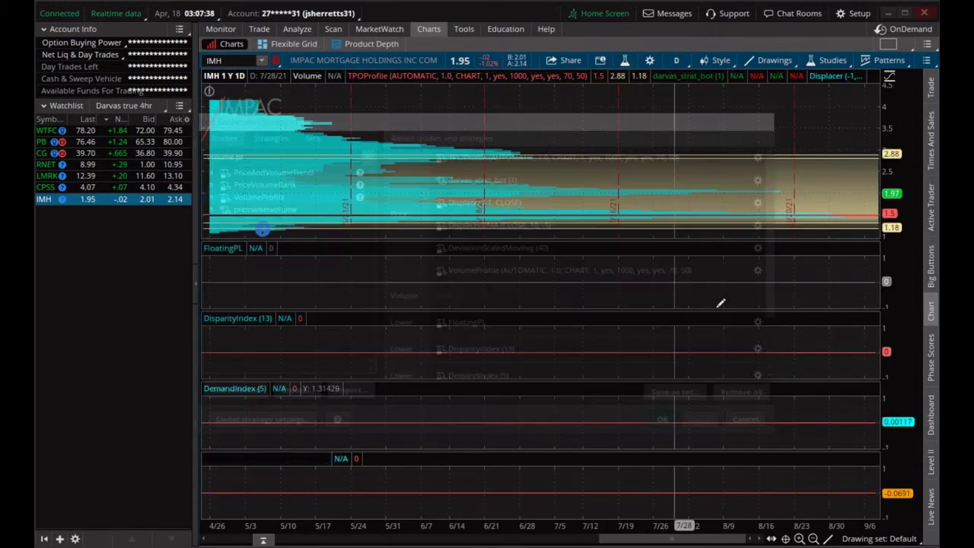
Compare the VolumeProfile with the TPOProfile across the full one-year IMH chart.
{"action": "scroll", "coordinate": [697, 249], "scroll_direction": "up", "scroll_amount": 8}
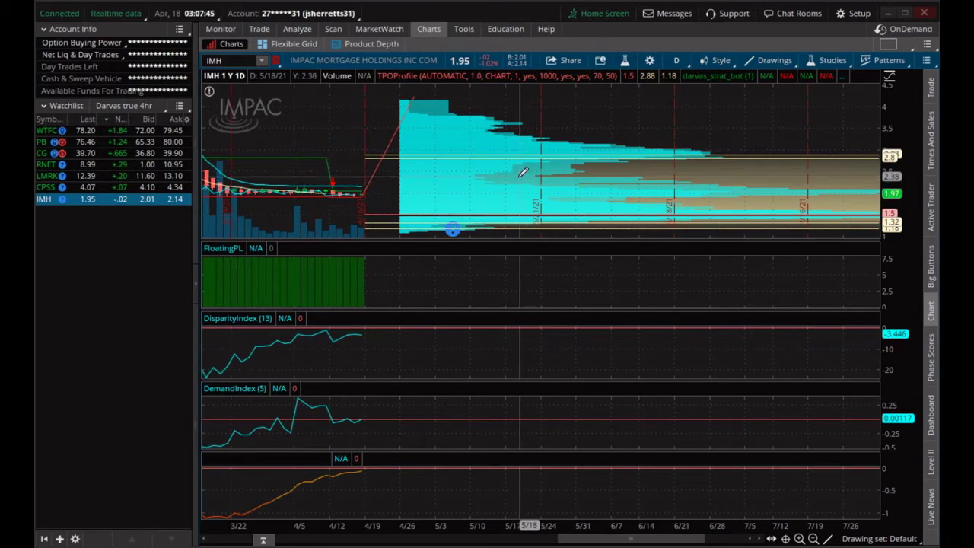
{"action": "scroll", "coordinate": [730, 479], "scroll_direction": "up", "scroll_amount": 7}
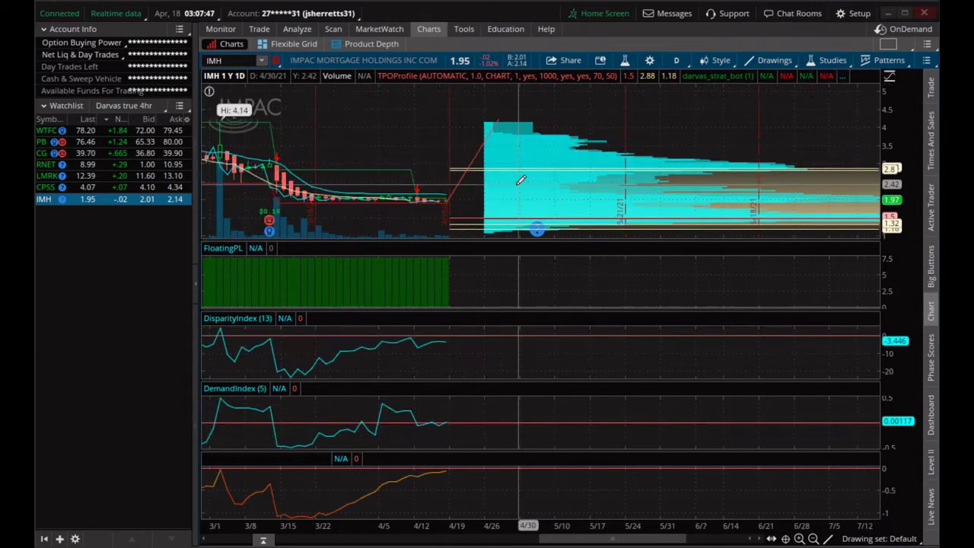
{"action": "left_click", "coordinate": [813, 539]}
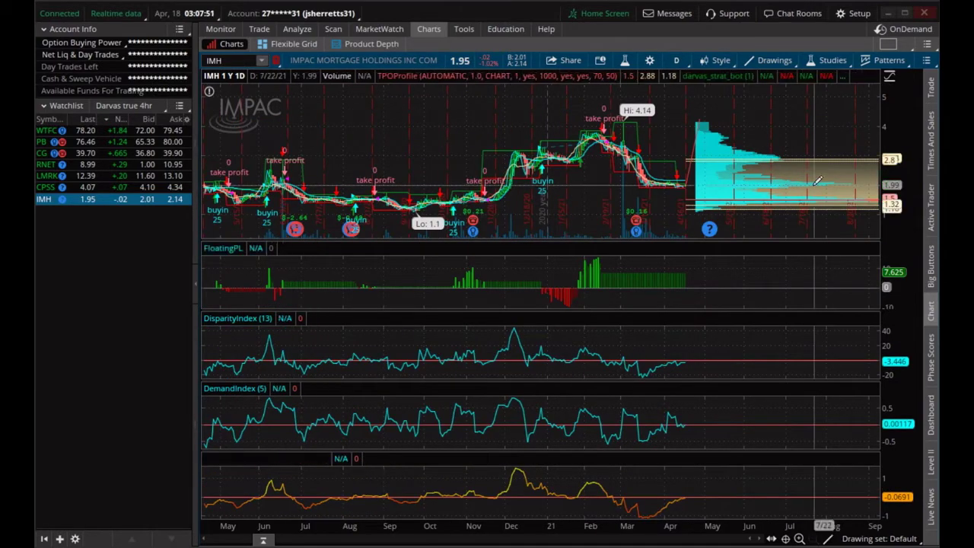
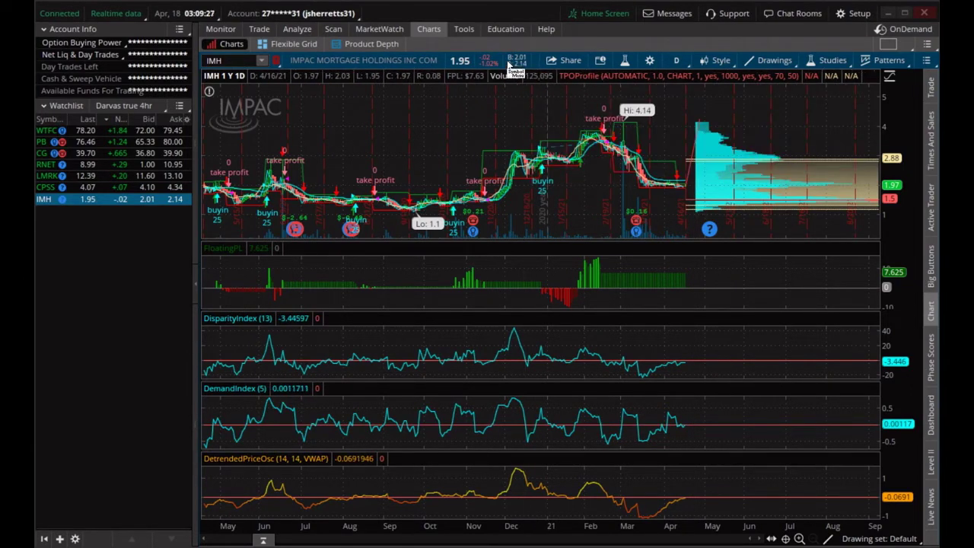
Check the Level II bid and ask quotes for IMH below the chart.
{"action": "left_click", "coordinate": [930, 460]}
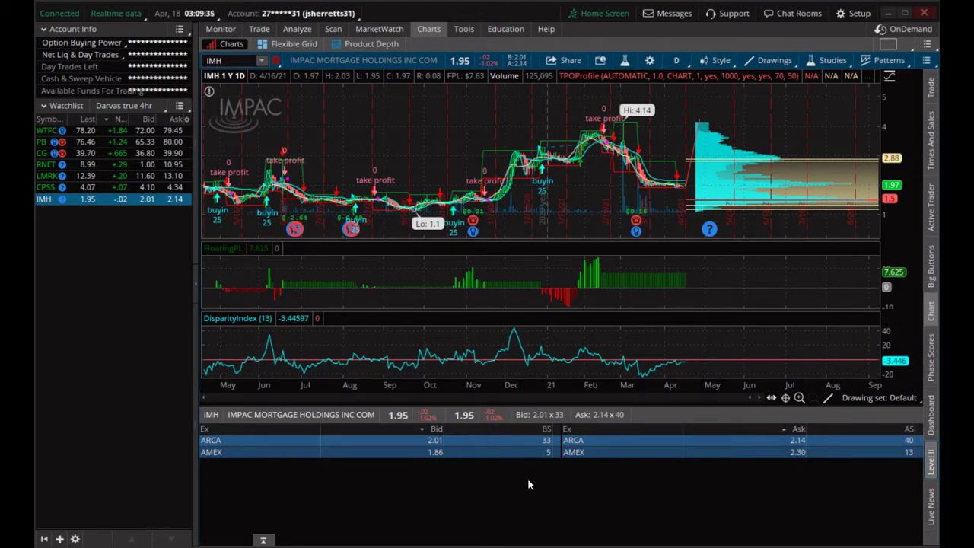
{"action": "left_click", "coordinate": [933, 469]}
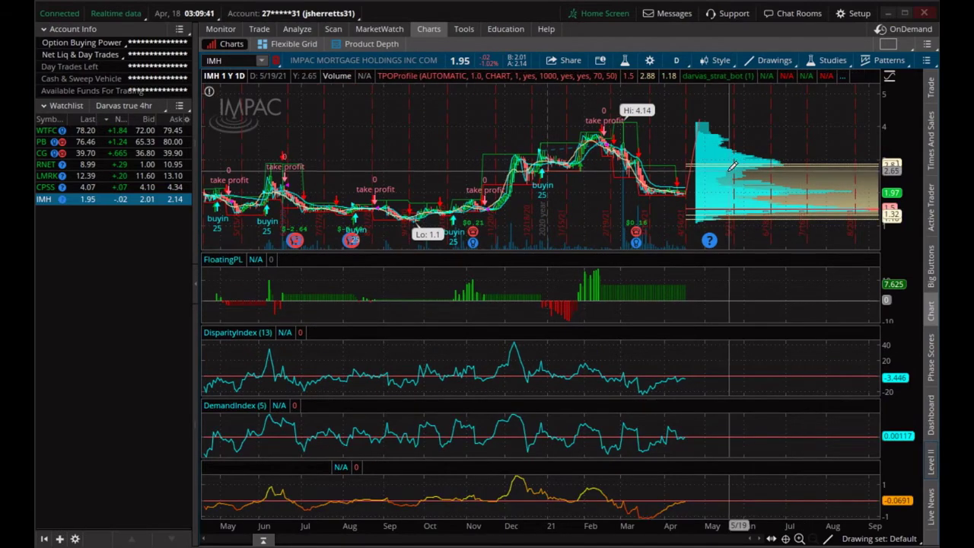
Search the studies for "bid", add bidask2 to the IMH chart's price studies and apply the changes.
{"action": "left_click", "coordinate": [623, 61]}
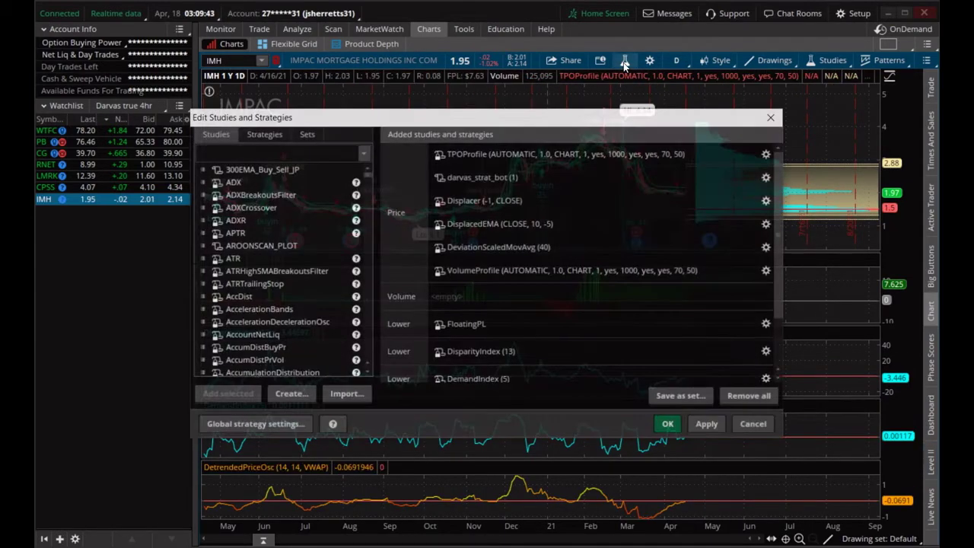
{"action": "left_click", "coordinate": [328, 153]}
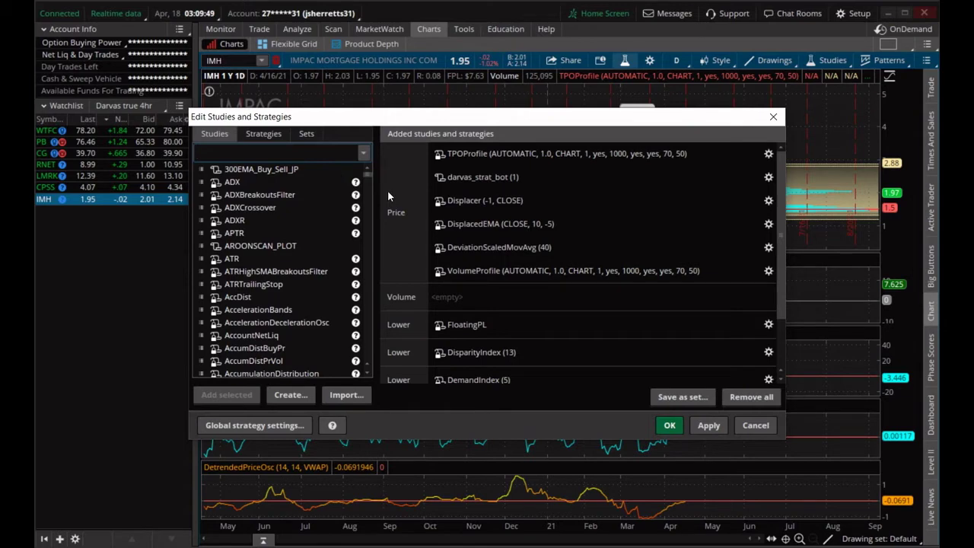
{"action": "type", "text": "bid"}
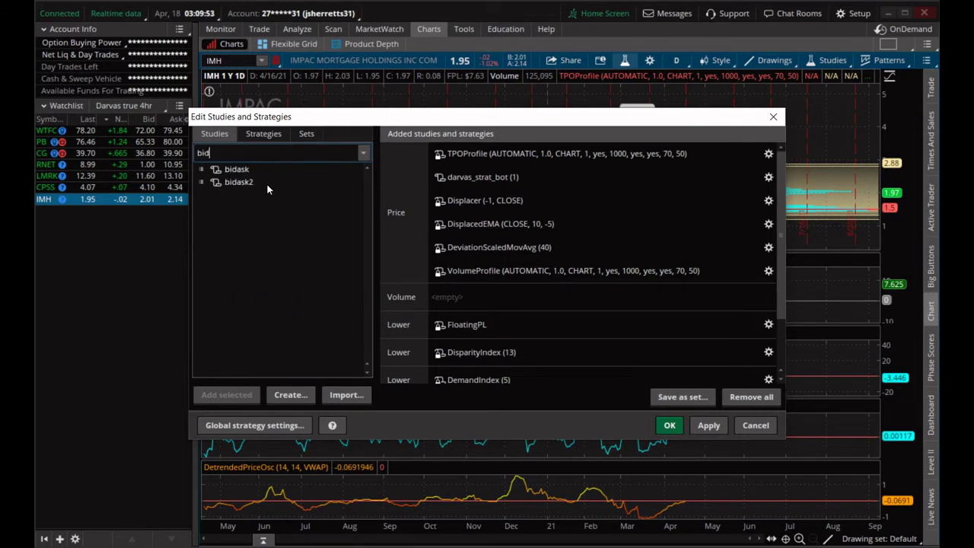
{"action": "left_click", "coordinate": [249, 182]}
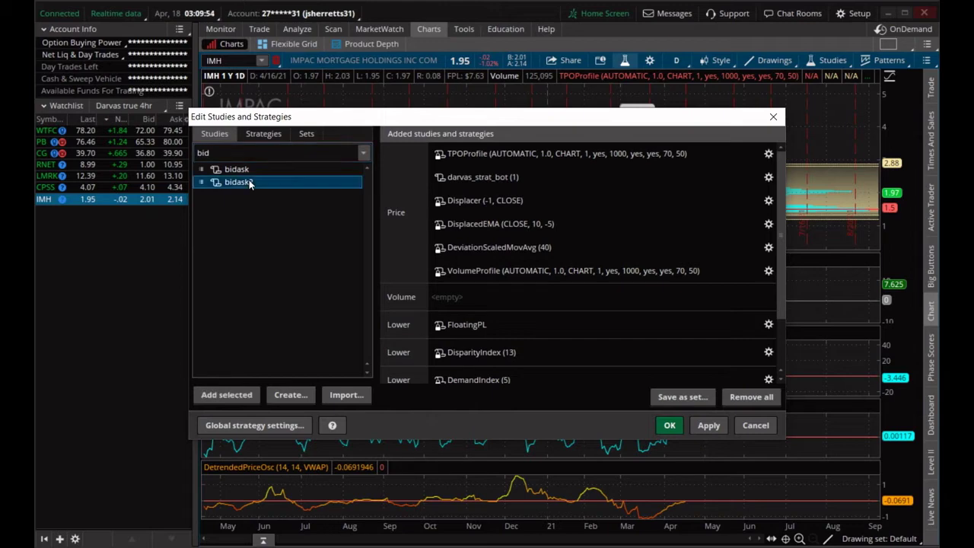
{"action": "left_click", "coordinate": [236, 395]}
{"action": "left_click", "coordinate": [518, 365]}
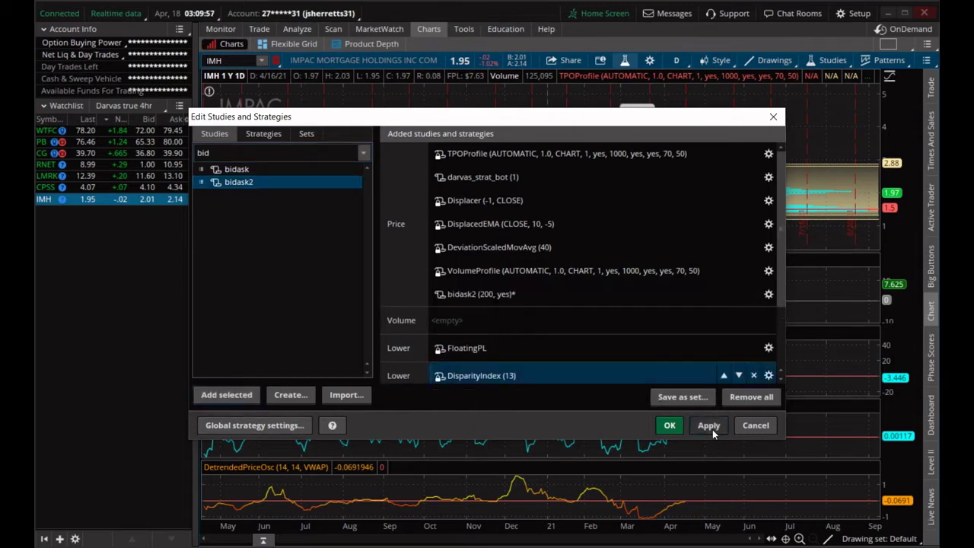
{"action": "left_click", "coordinate": [712, 429]}
{"action": "left_click", "coordinate": [670, 426]}
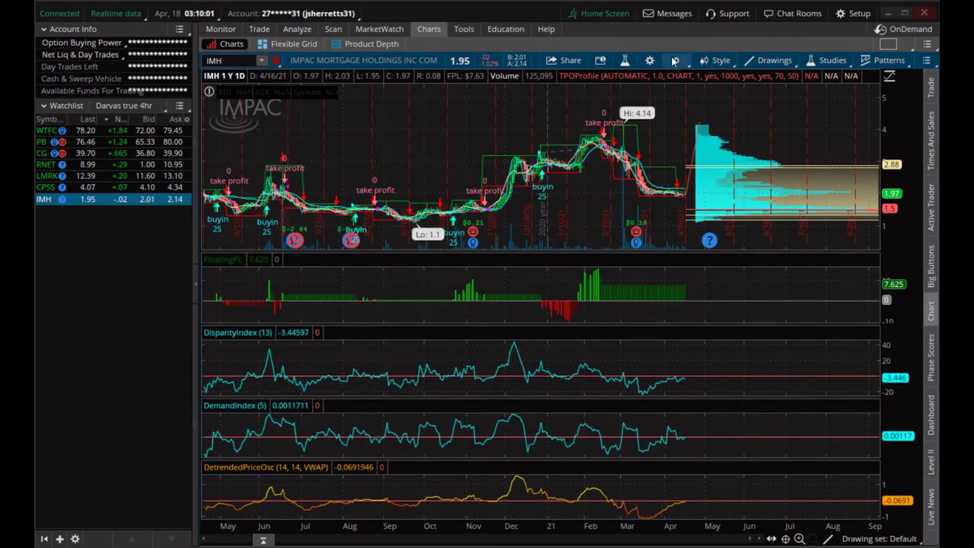
Change the IMH chart to the 20 D : 1h time frame and inspect the bid and ask lines on the latest candles.
{"action": "left_click", "coordinate": [674, 61]}
{"action": "left_click", "coordinate": [680, 190]}
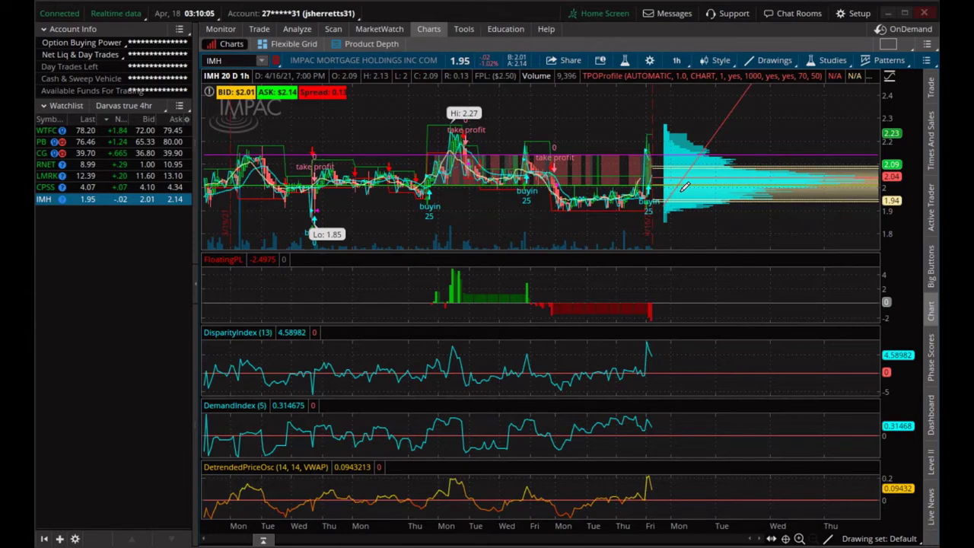
{"action": "left_click_drag", "start_coordinate": [480, 218], "coordinate": [727, 191]}
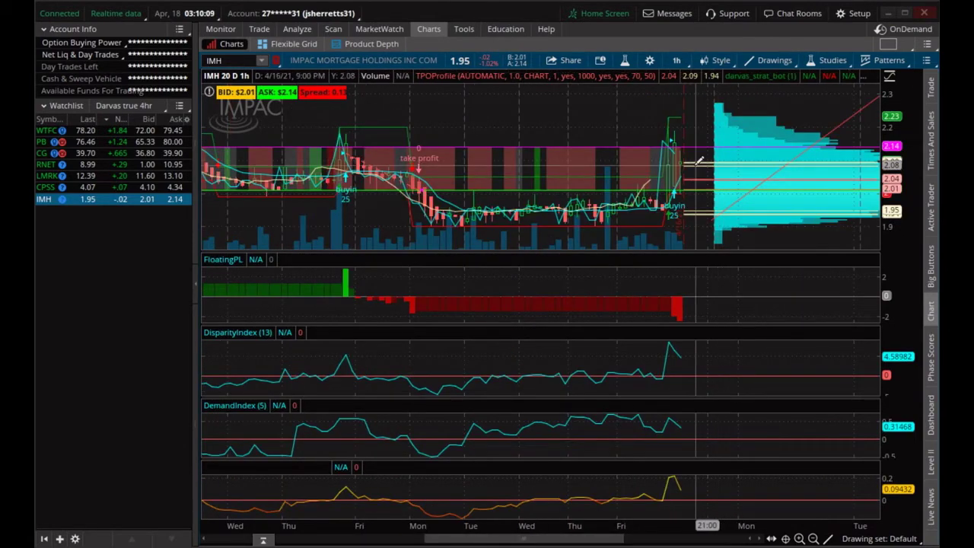
{"action": "scroll", "coordinate": [712, 175], "scroll_direction": "up", "scroll_amount": 3}
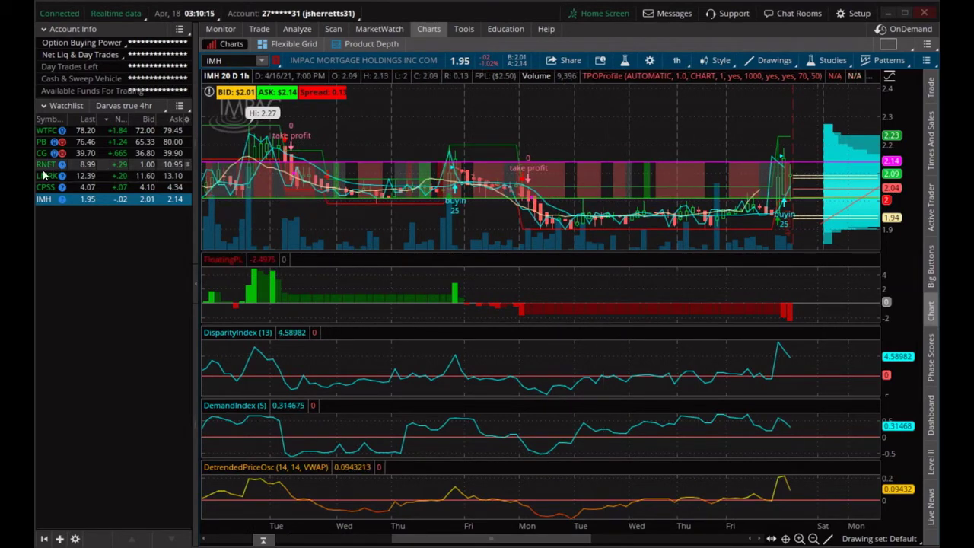
Load RNET from the watchlist and inspect its bid-ask spread on the hourly chart.
{"action": "key", "text": "Up"}
{"action": "key", "text": "Up"}
{"action": "key", "text": "Up"}
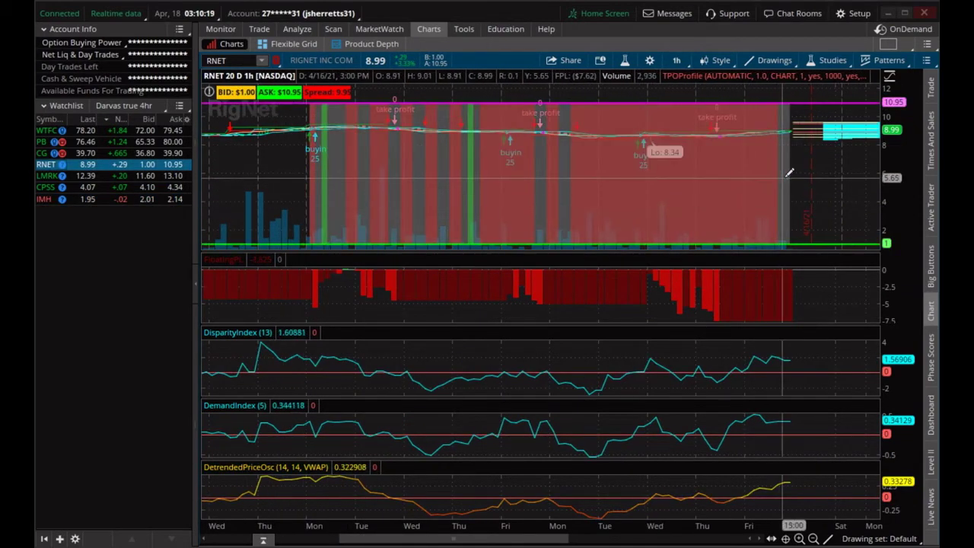
{"action": "scroll", "coordinate": [814, 175], "scroll_direction": "up", "scroll_amount": 3}
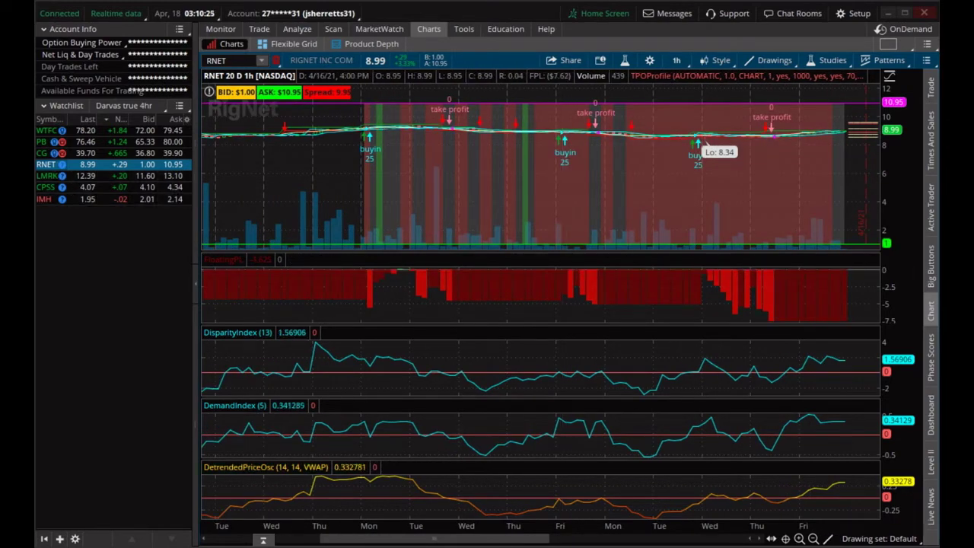
Load CG from the watchlist and compare its price, bid-ask lines and profile on the hourly chart.
{"action": "left_click", "coordinate": [41, 155]}
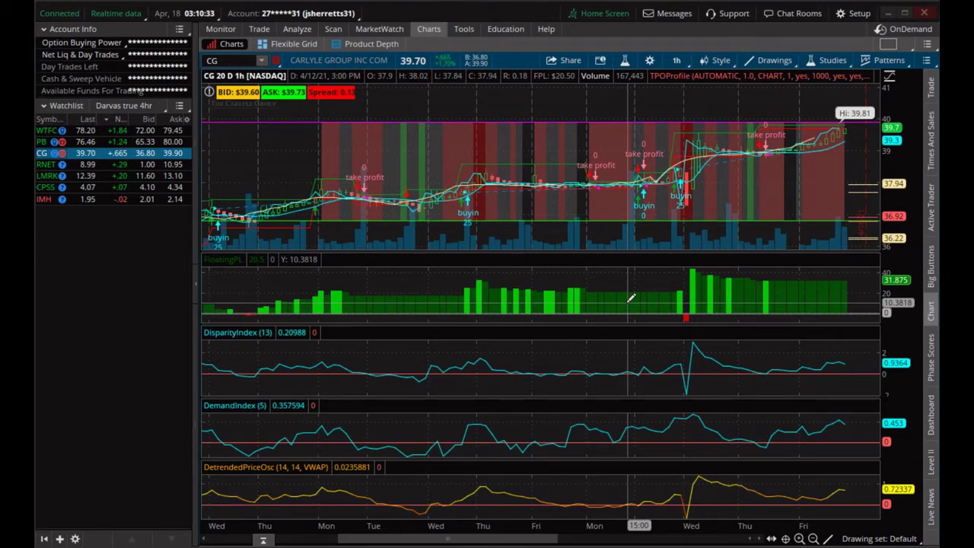
{"action": "scroll", "coordinate": [631, 298], "scroll_direction": "down", "scroll_amount": 5}
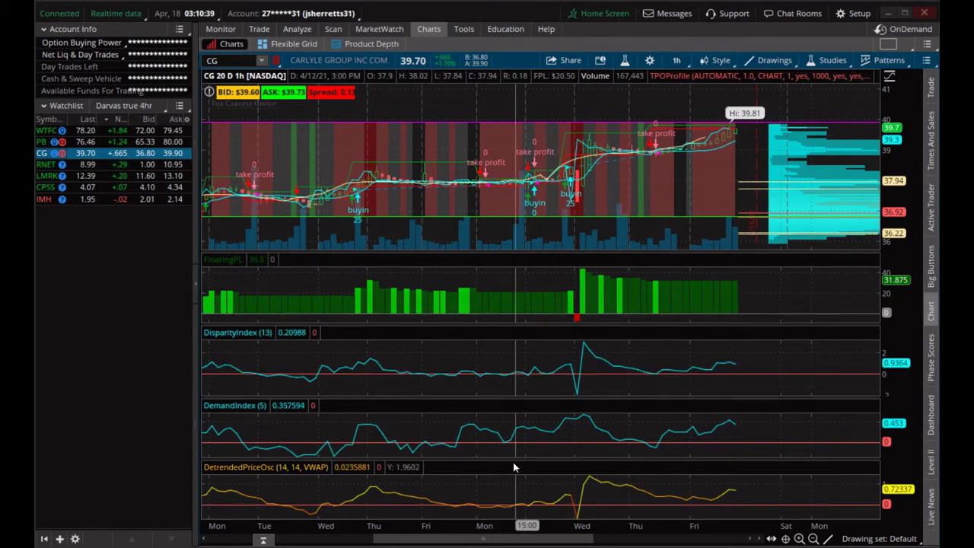
{"action": "scroll", "coordinate": [514, 462], "scroll_direction": "up", "scroll_amount": 1}
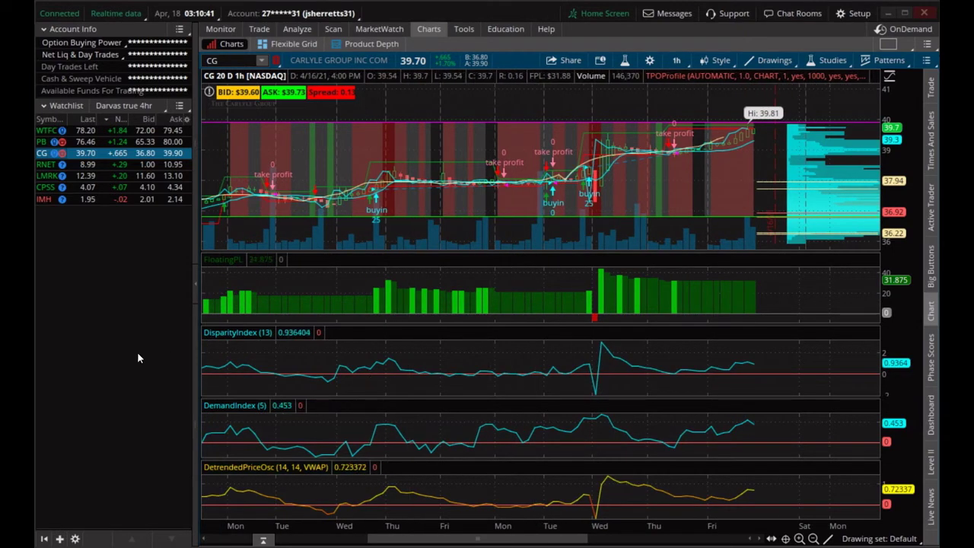
Change the CG chart to the 10 D : 30m time frame and look back through its earlier candles.
{"action": "left_click", "coordinate": [676, 60]}
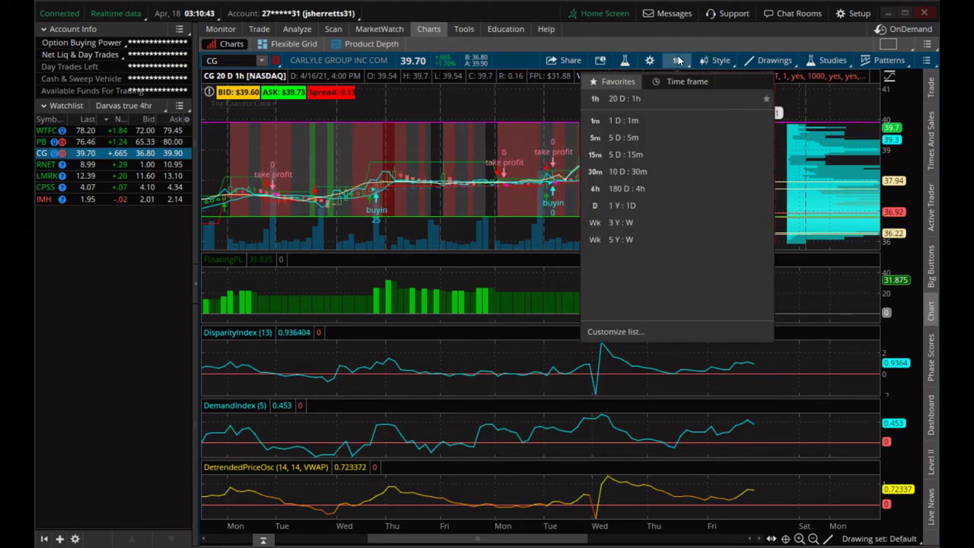
{"action": "left_click", "coordinate": [632, 171]}
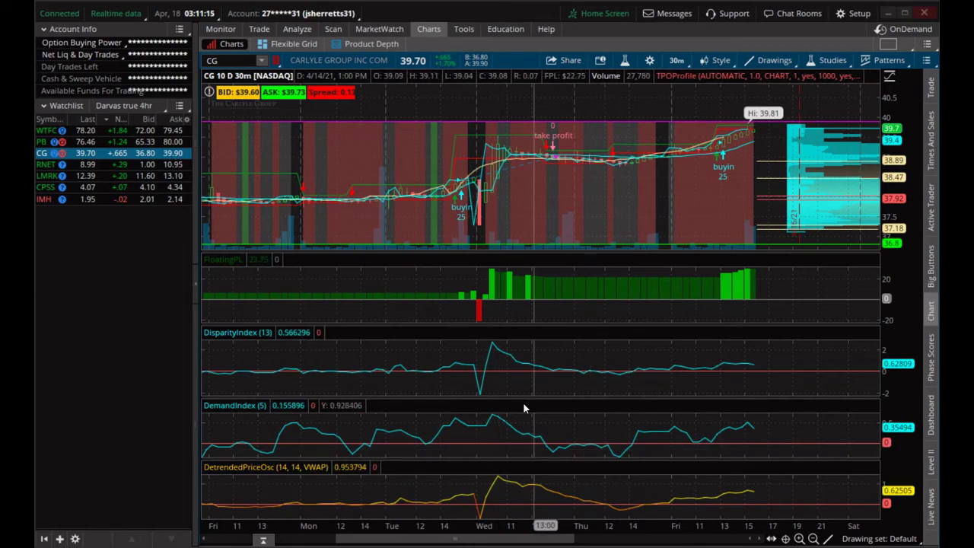
{"action": "scroll", "coordinate": [481, 413], "scroll_direction": "up", "scroll_amount": 3}
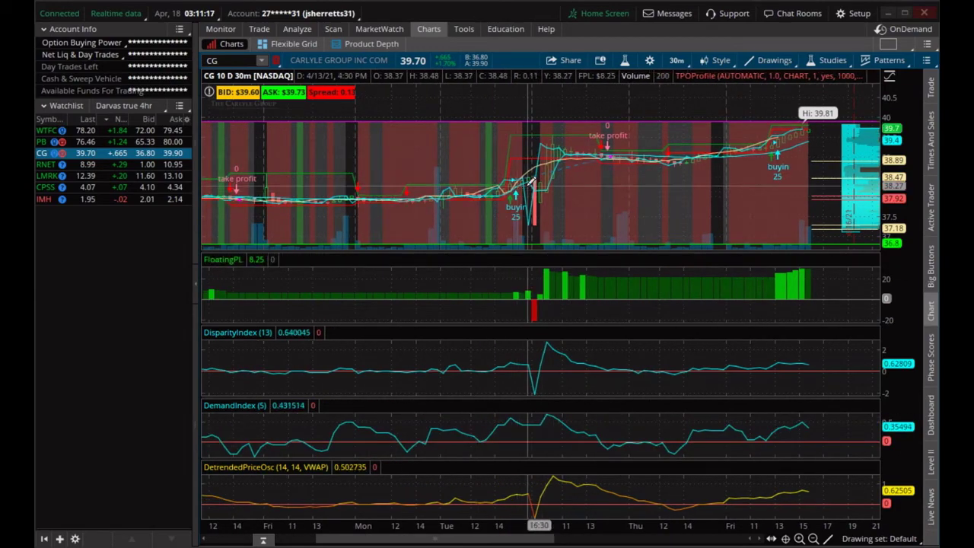
{"action": "scroll", "coordinate": [608, 221], "scroll_direction": "up", "scroll_amount": 6}
{"action": "scroll", "coordinate": [660, 207], "scroll_direction": "up", "scroll_amount": 10}
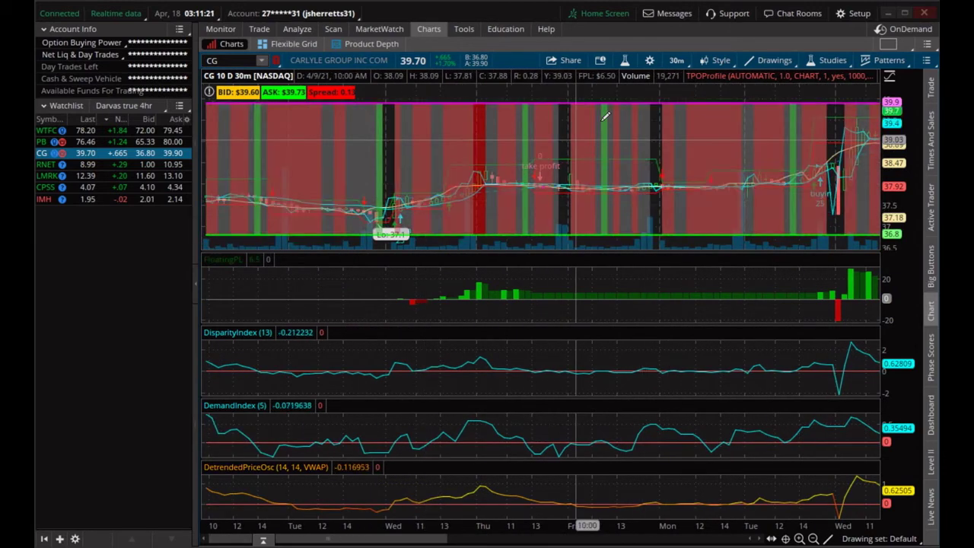
Change the CG chart to the 5 D : 5m time frame.
{"action": "left_click", "coordinate": [676, 60]}
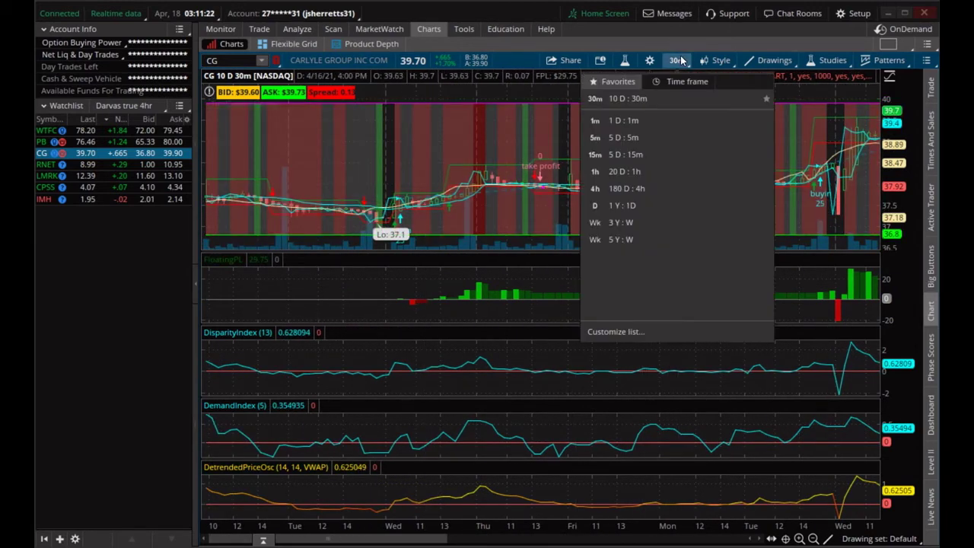
{"action": "left_click", "coordinate": [637, 139]}
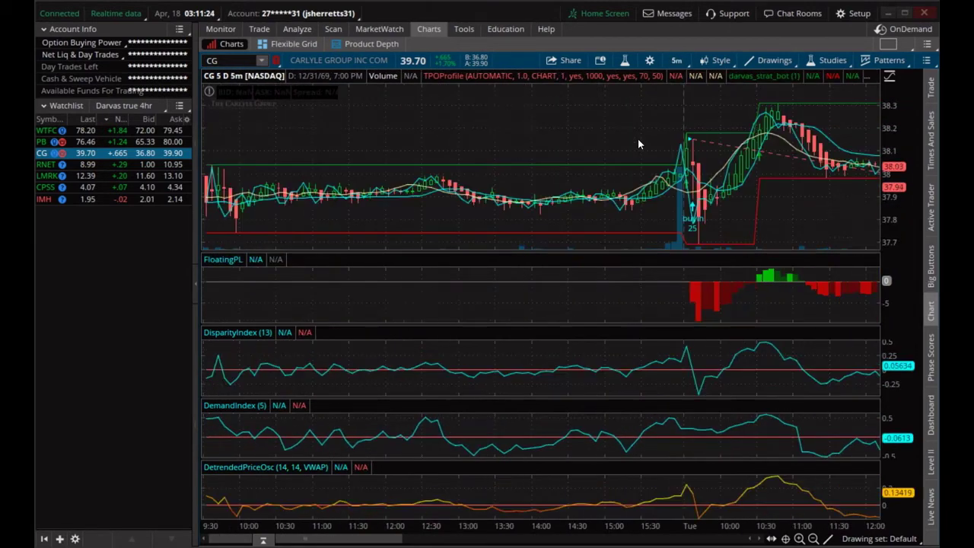
{"action": "left_click", "coordinate": [676, 60]}
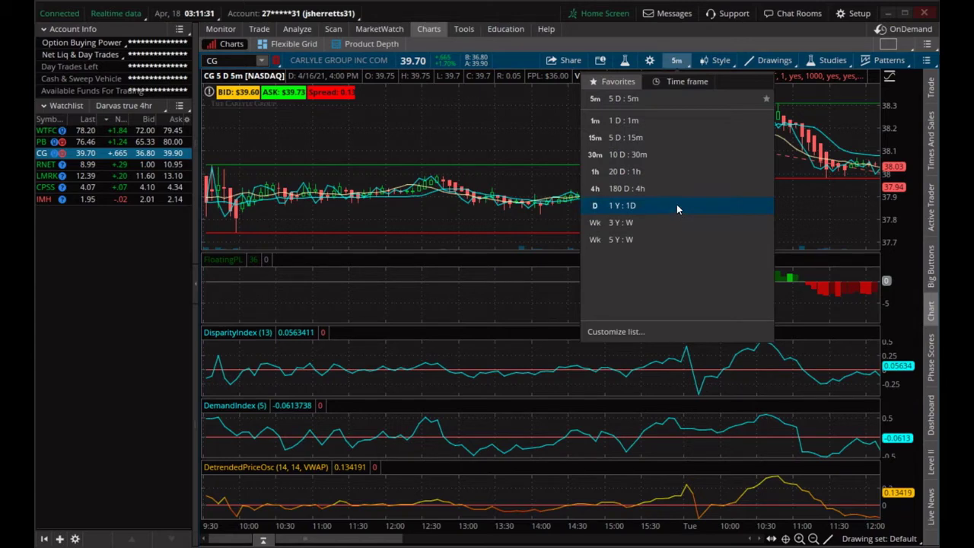
{"action": "right_click", "coordinate": [780, 173]}
{"action": "left_click", "coordinate": [749, 182]}
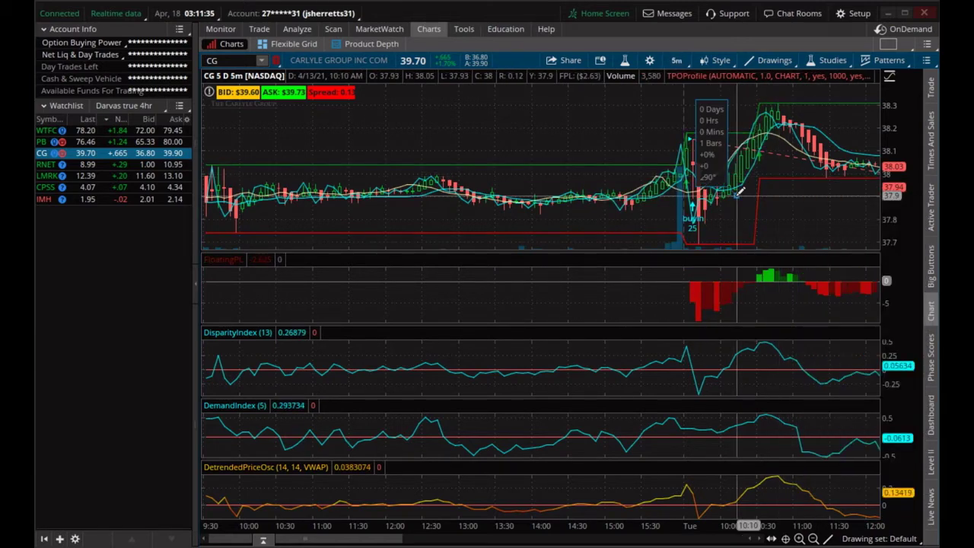
Examine the buy-in and take-profit signals against the lower studies along the CG five-minute chart from 4/13 onward.
{"action": "scroll", "coordinate": [738, 190], "scroll_direction": "down", "scroll_amount": 10}
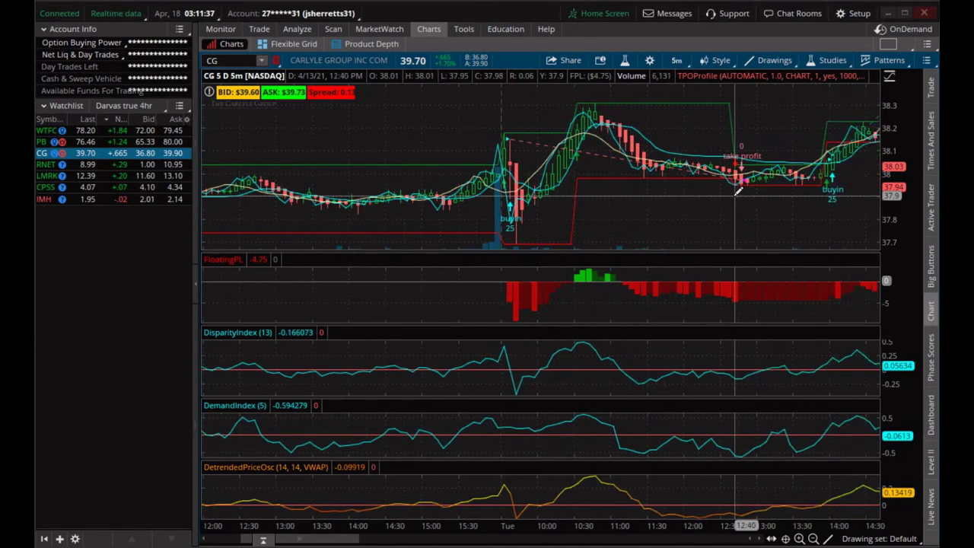
{"action": "scroll", "coordinate": [738, 192], "scroll_direction": "down", "scroll_amount": 5}
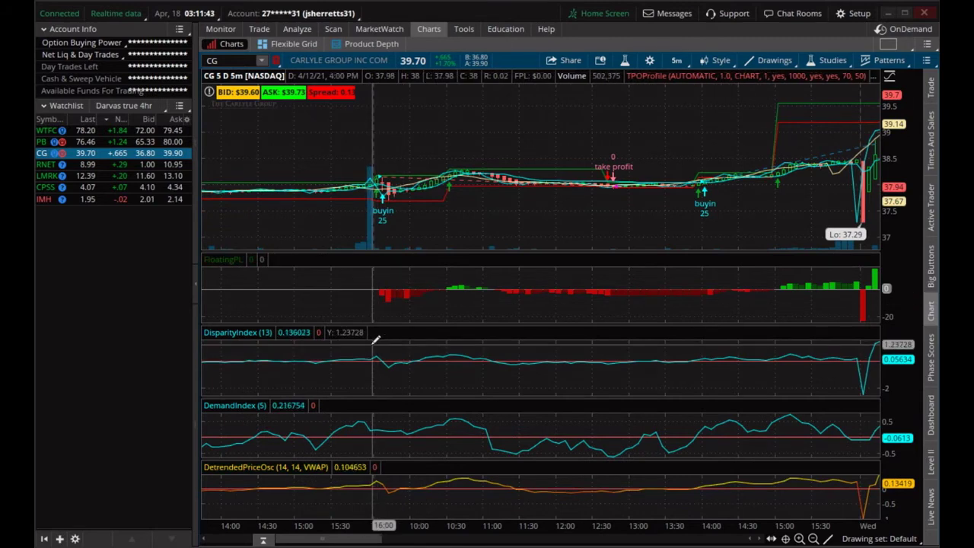
{"action": "scroll", "coordinate": [375, 338], "scroll_direction": "down", "scroll_amount": 2}
{"action": "scroll", "coordinate": [375, 340], "scroll_direction": "down", "scroll_amount": 10}
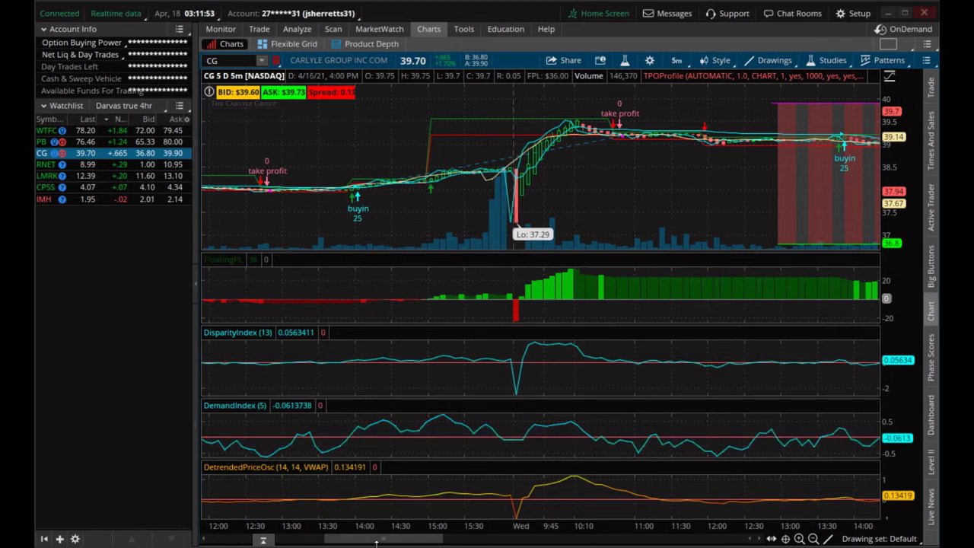
{"action": "scroll", "coordinate": [522, 479], "scroll_direction": "down", "scroll_amount": 5}
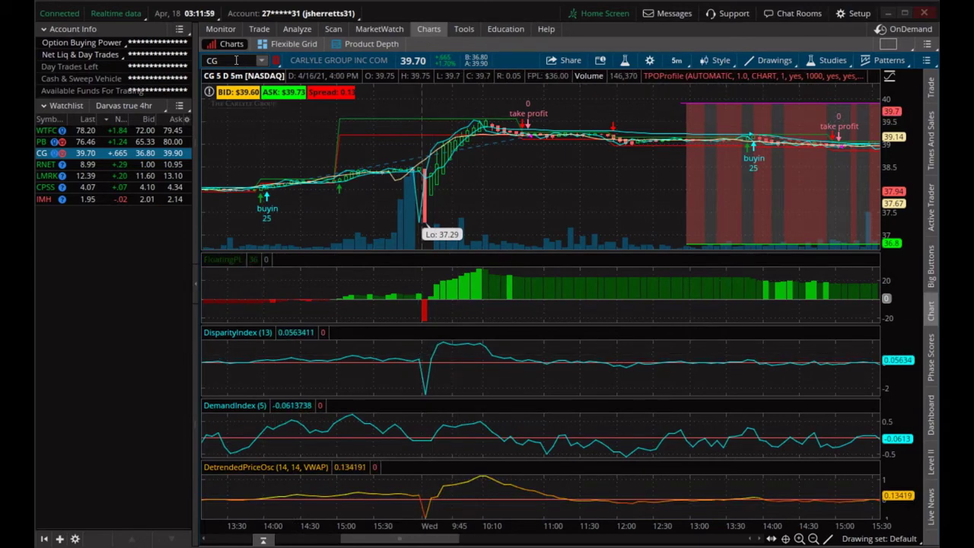
Load the TSLA chart and examine how DetrendedPriceOsc and the other lower studies behave during the 4/13 price rise.
{"action": "type", "text": "TSLA"}
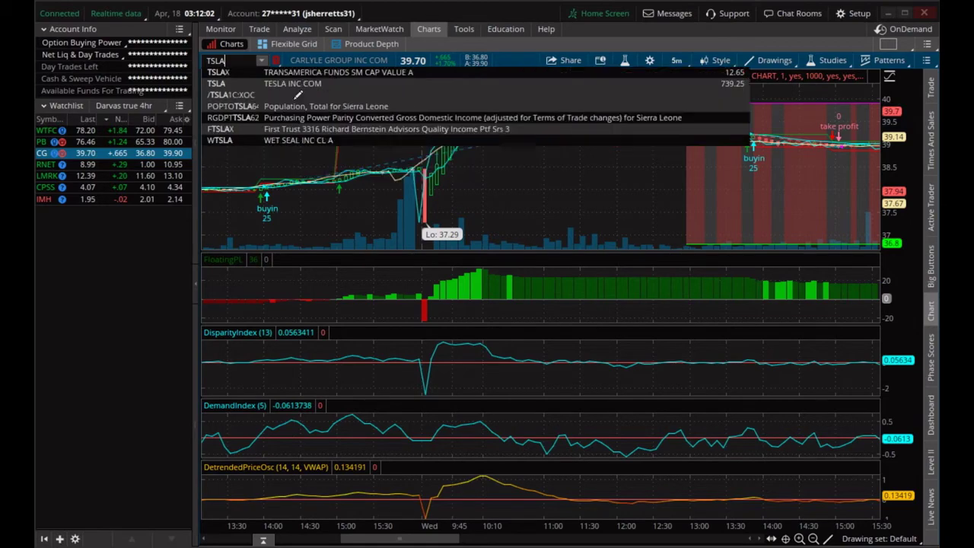
{"action": "key", "text": "Return"}
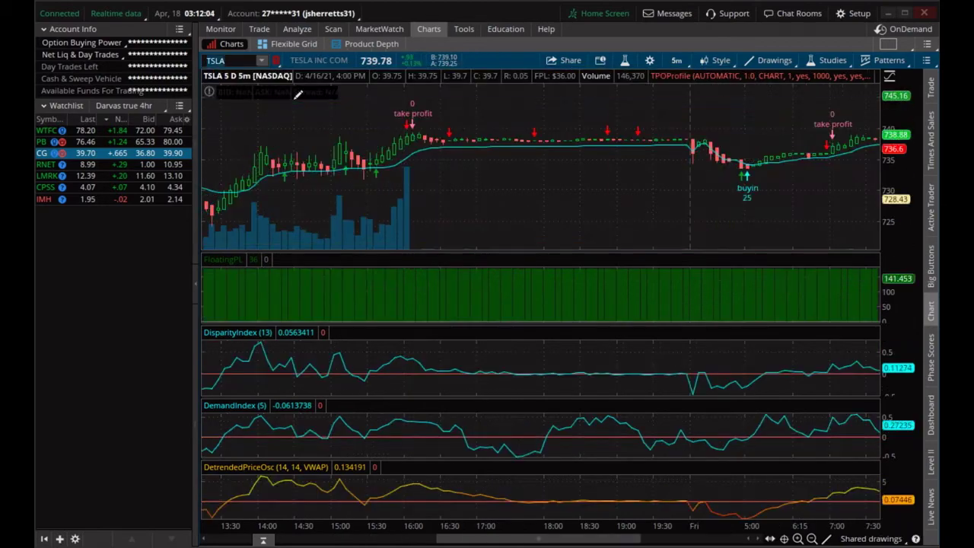
{"action": "scroll", "coordinate": [716, 204], "scroll_direction": "down", "scroll_amount": 10}
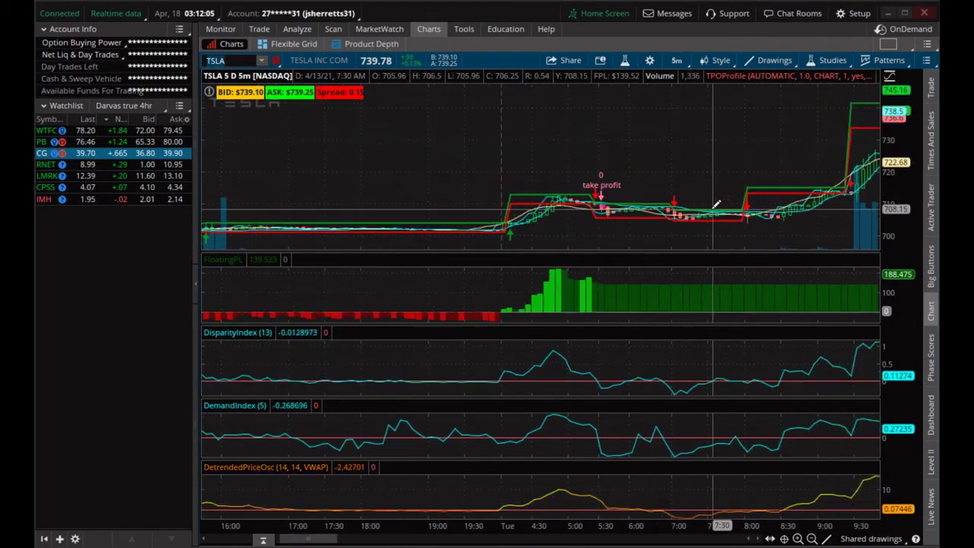
{"action": "scroll", "coordinate": [716, 204], "scroll_direction": "down", "scroll_amount": 9}
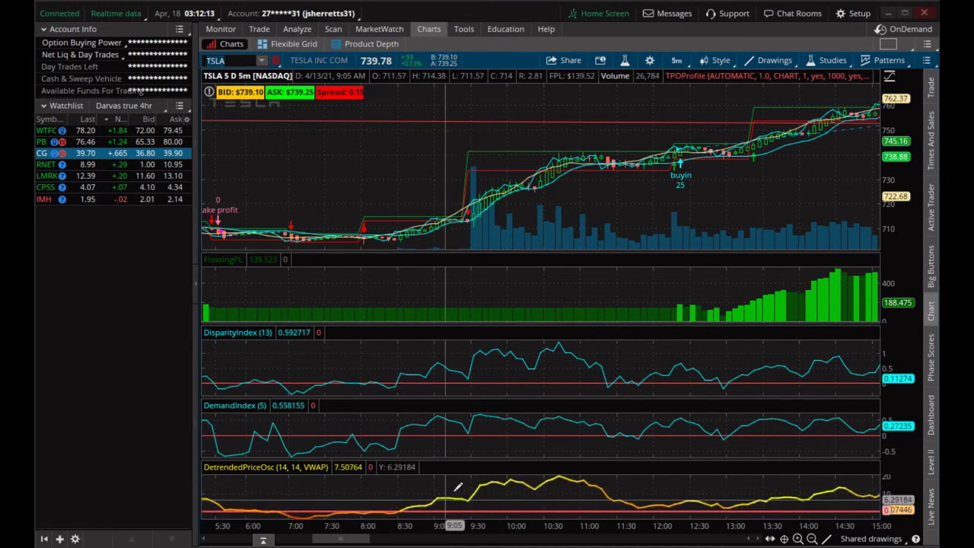
{"action": "scroll", "coordinate": [461, 485], "scroll_direction": "down", "scroll_amount": 2}
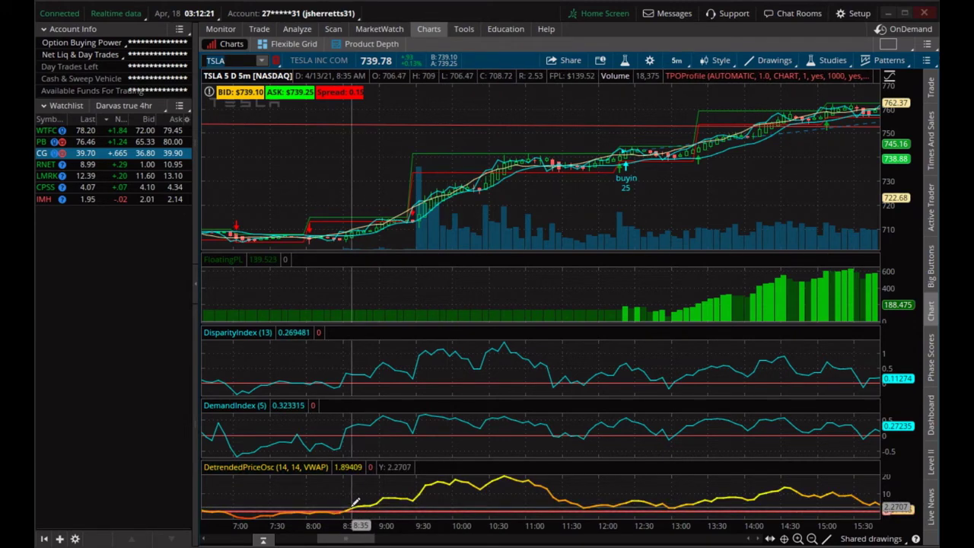
{"action": "scroll", "coordinate": [354, 502], "scroll_direction": "down", "scroll_amount": 3}
{"action": "scroll", "coordinate": [354, 502], "scroll_direction": "down", "scroll_amount": 15}
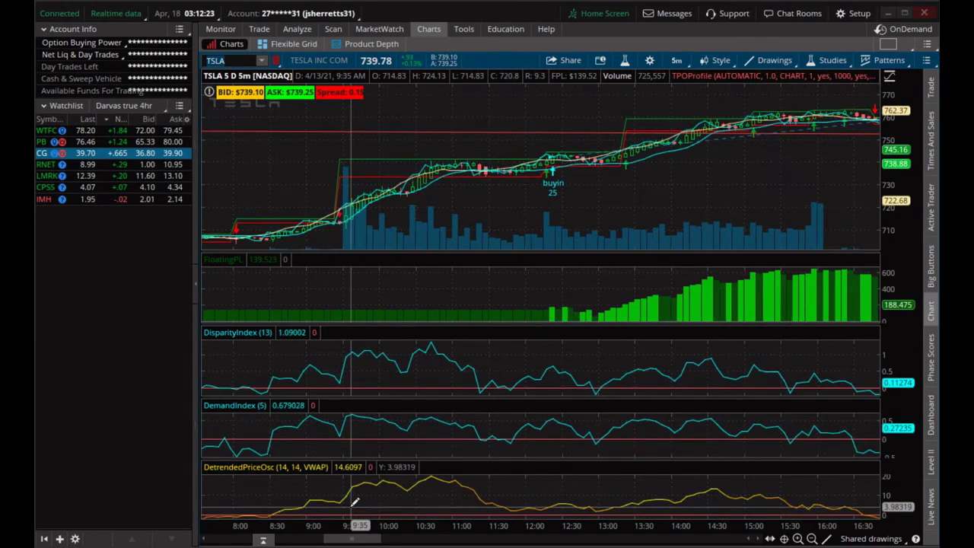
Change the TSLA chart to the 10 D : 30m time frame and look back through its earlier candles.
{"action": "scroll", "coordinate": [355, 501], "scroll_direction": "down", "scroll_amount": 6}
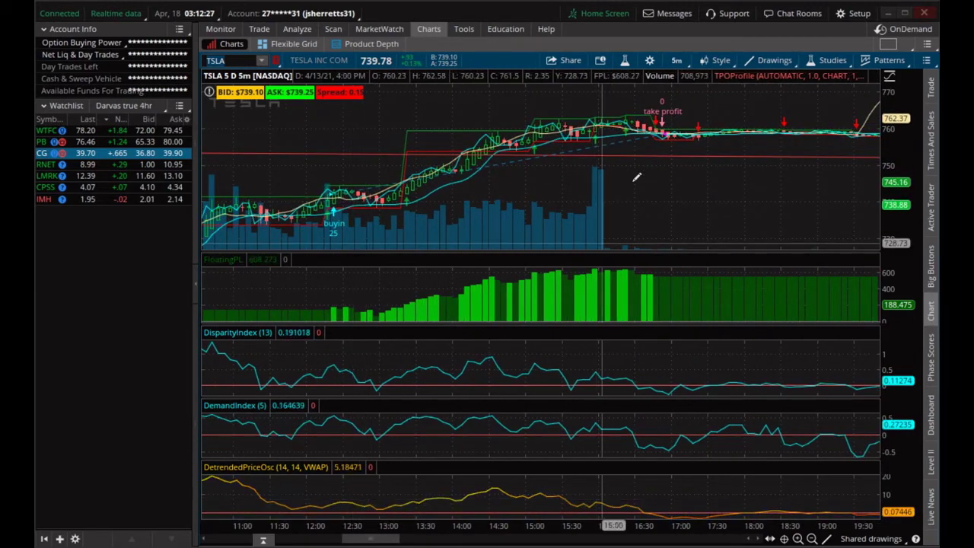
{"action": "left_click", "coordinate": [676, 61]}
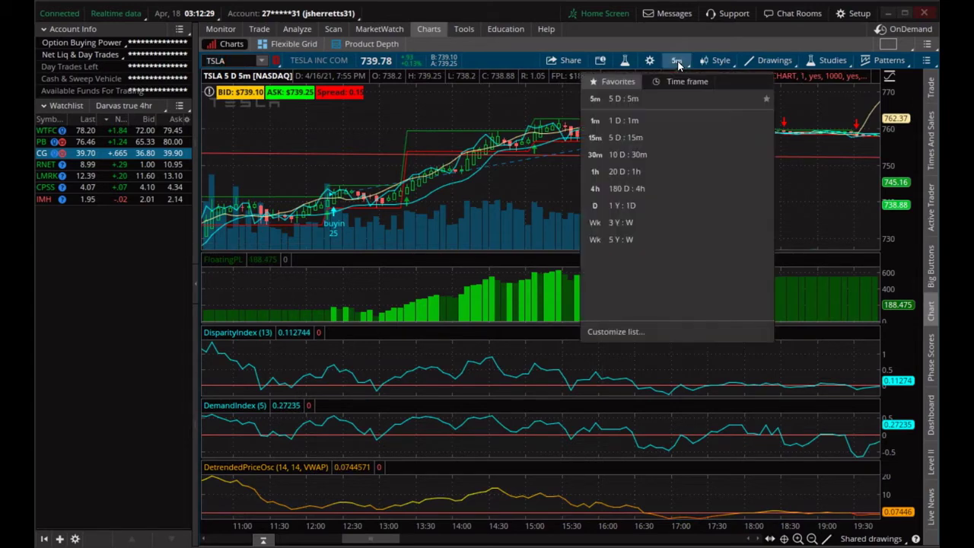
{"action": "left_click", "coordinate": [677, 156]}
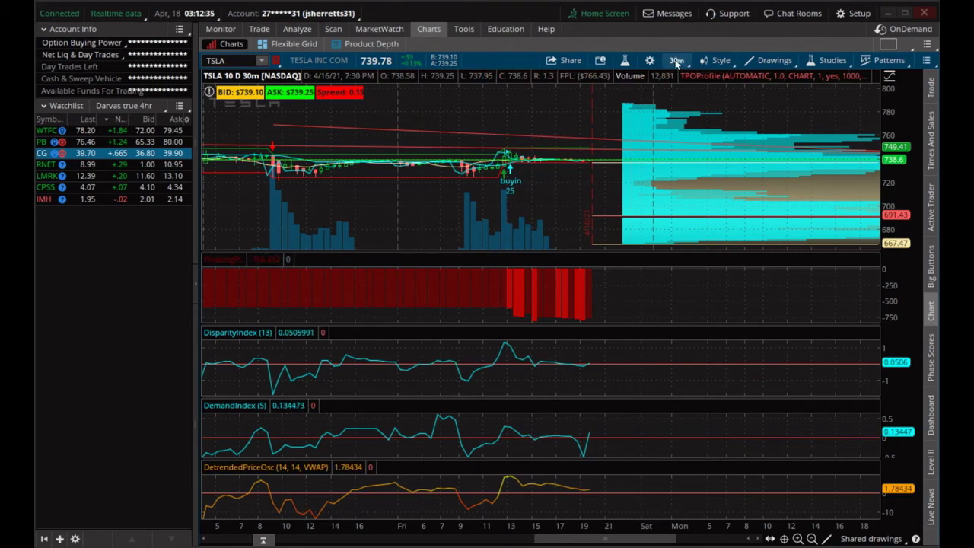
{"action": "scroll", "coordinate": [695, 288], "scroll_direction": "up", "scroll_amount": 2}
{"action": "scroll", "coordinate": [694, 287], "scroll_direction": "up", "scroll_amount": 7}
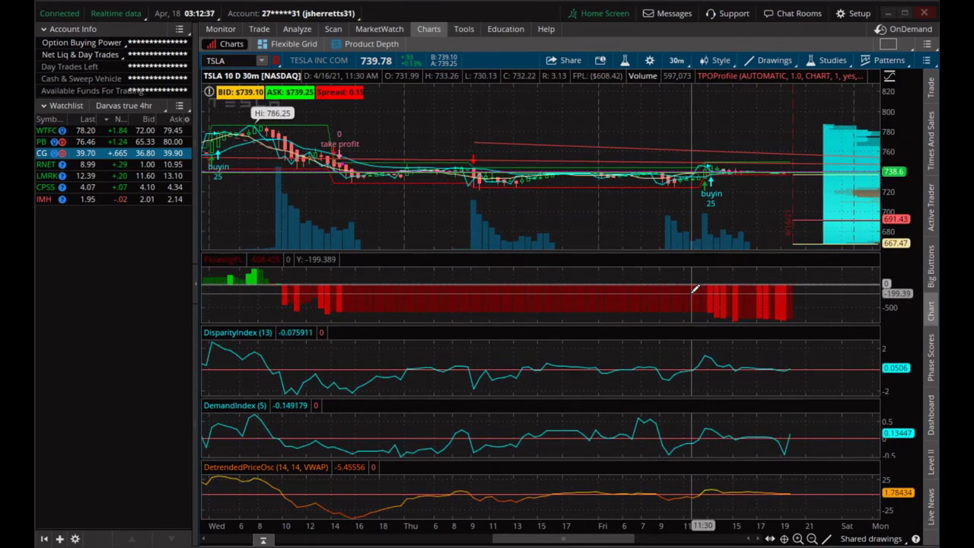
Change the TSLA chart to the 1 Y : 1D time frame and view its most recent daily candles.
{"action": "left_click", "coordinate": [676, 60]}
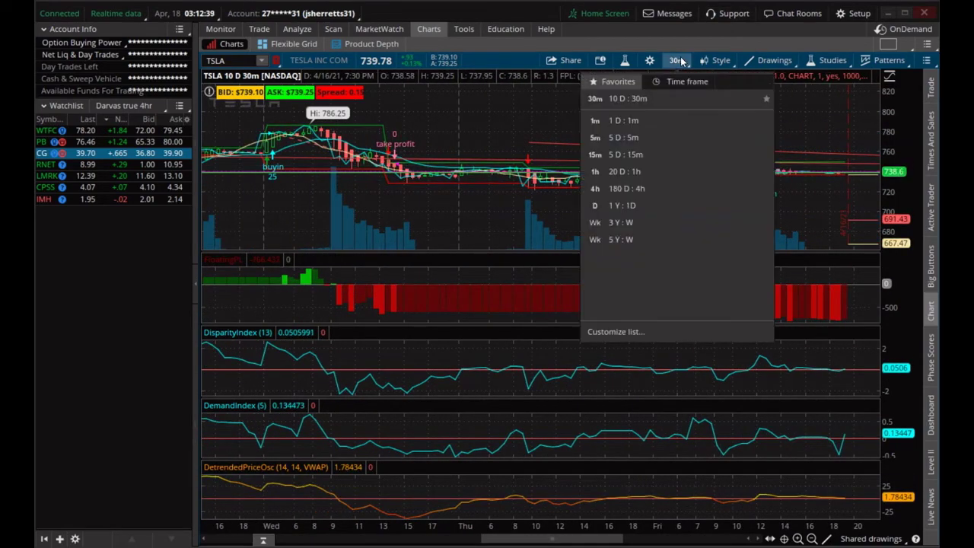
{"action": "left_click", "coordinate": [656, 204]}
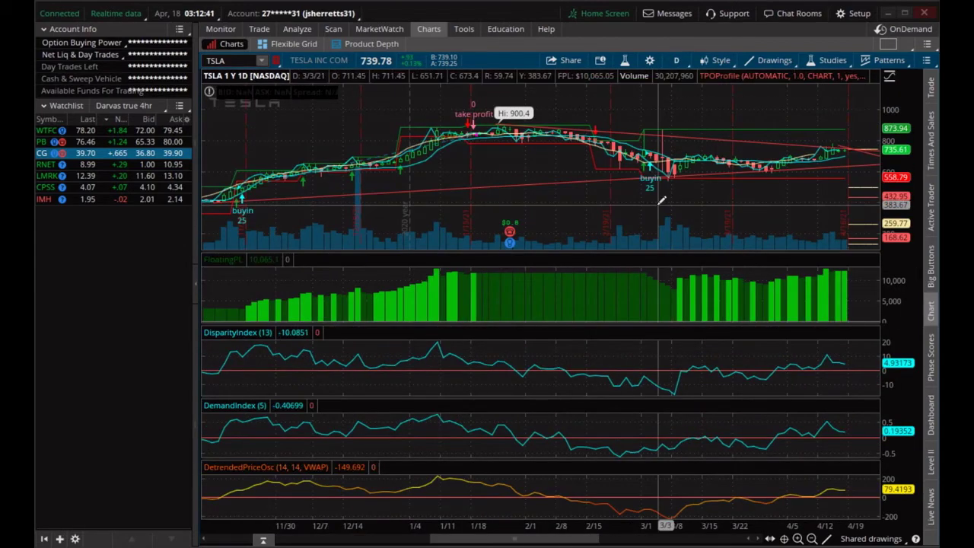
{"action": "scroll", "coordinate": [723, 244], "scroll_direction": "down", "scroll_amount": 5}
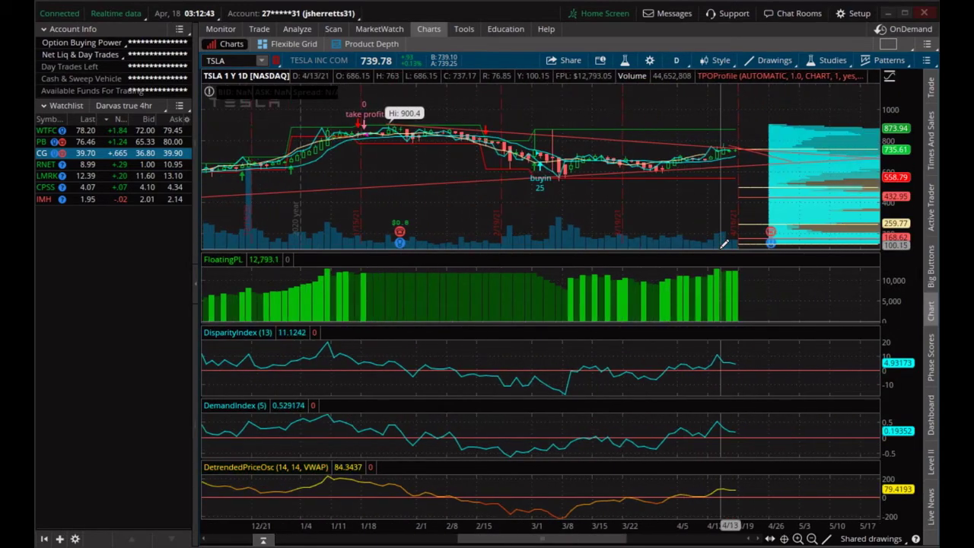
Return the TSLA chart to 5 D : 5m and examine the 4/16 buy-in and take-profit signals against DisparityIndex, DemandIndex and DetrendedPriceOsc.
{"action": "left_click", "coordinate": [676, 60]}
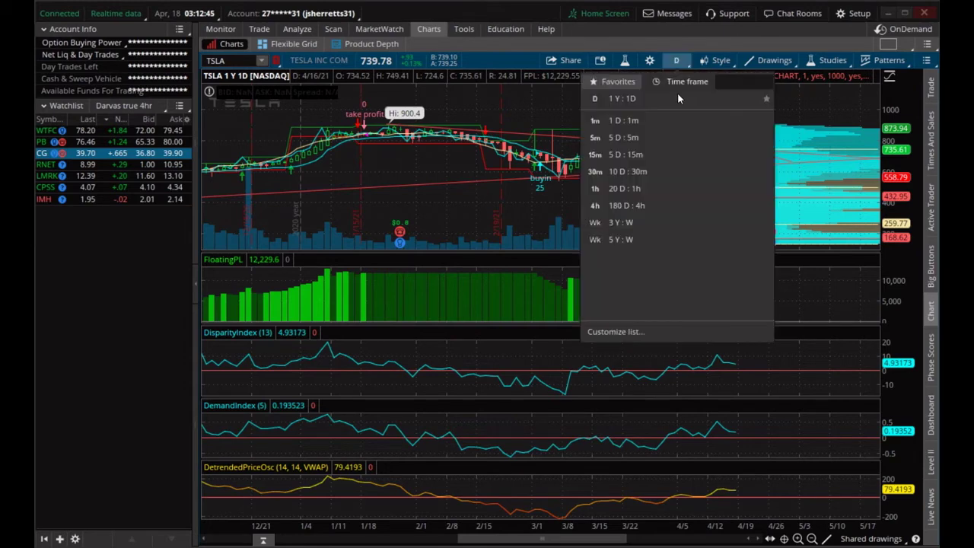
{"action": "left_click", "coordinate": [666, 136]}
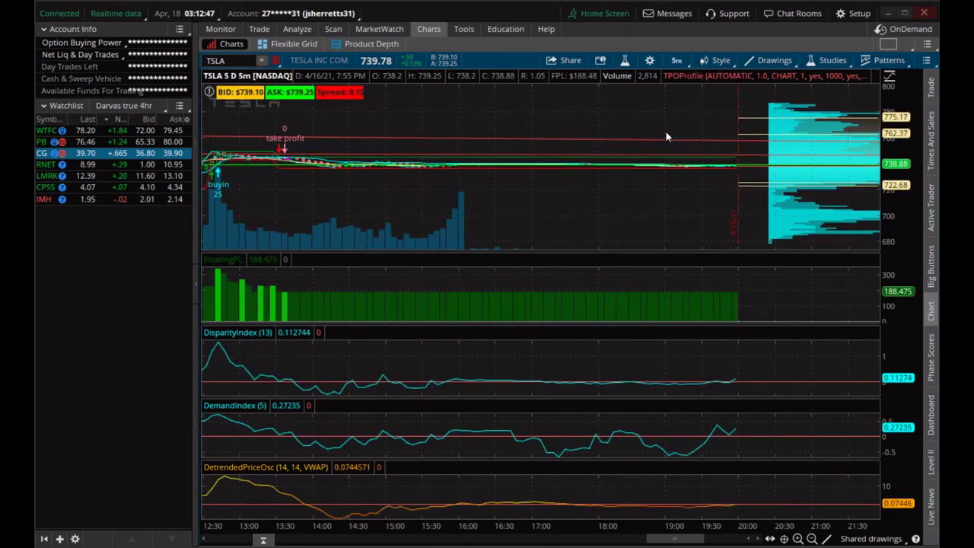
{"action": "scroll", "coordinate": [624, 457], "scroll_direction": "up", "scroll_amount": 6}
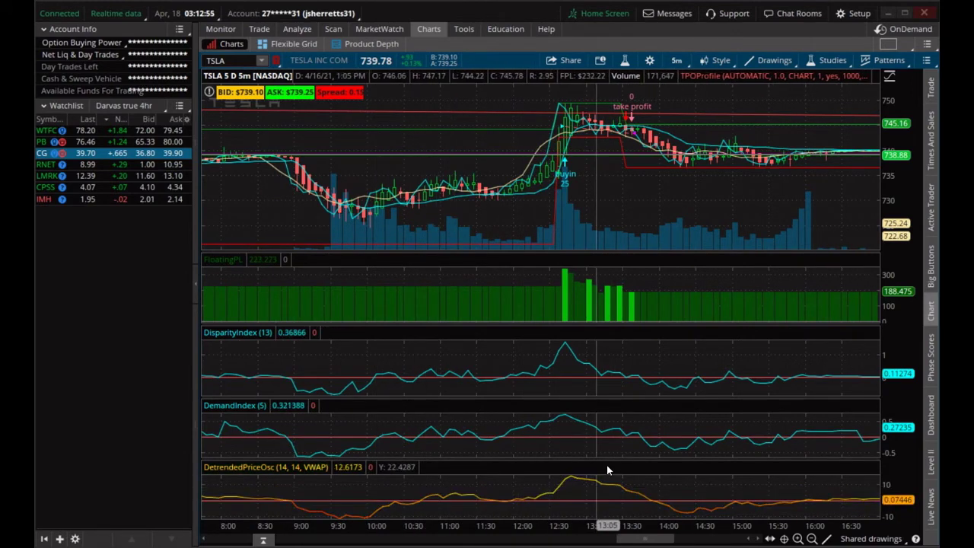
{"action": "scroll", "coordinate": [620, 469], "scroll_direction": "left", "scroll_amount": 6}
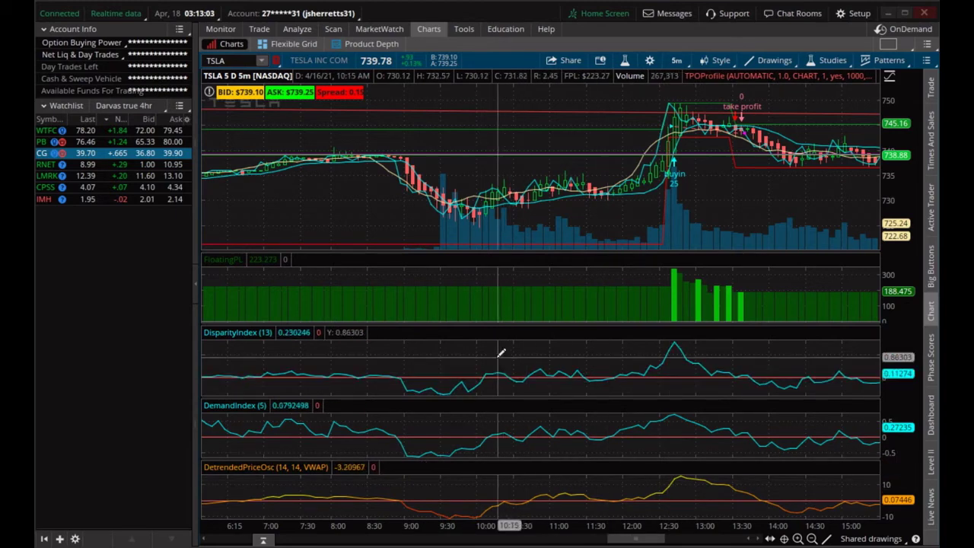
{"action": "scroll", "coordinate": [720, 409], "scroll_direction": "down", "scroll_amount": 10}
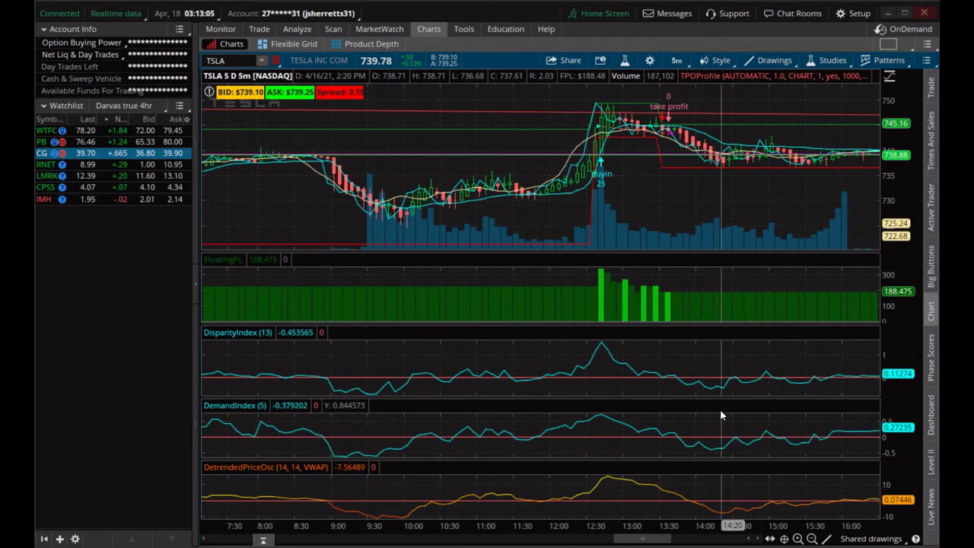
{"action": "scroll", "coordinate": [719, 411], "scroll_direction": "down", "scroll_amount": 6}
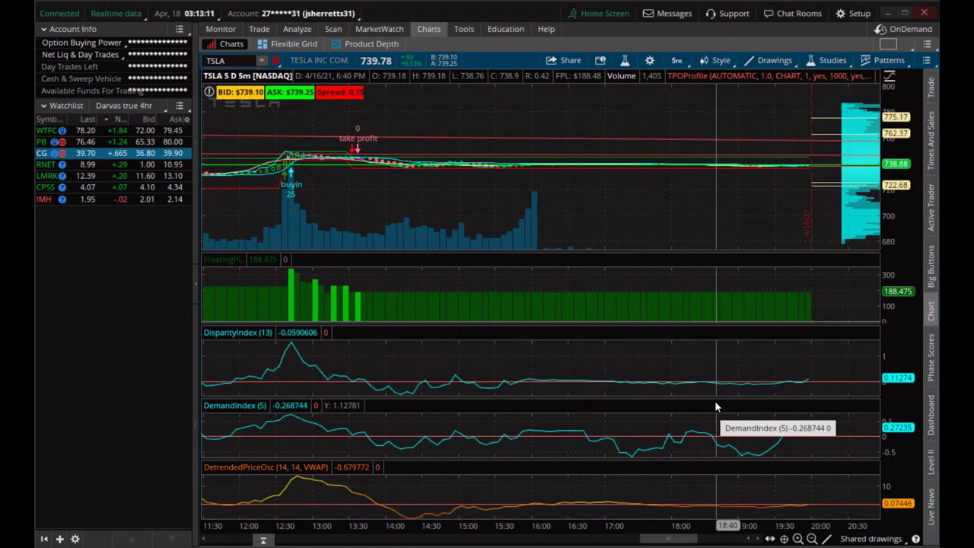
{"action": "scroll", "coordinate": [715, 407], "scroll_direction": "up", "scroll_amount": 5}
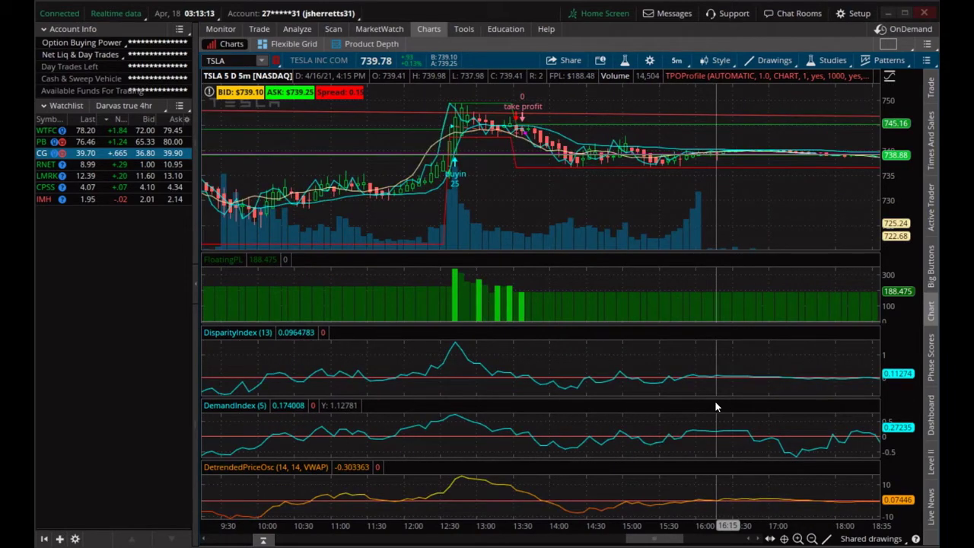
{"action": "scroll", "coordinate": [715, 404], "scroll_direction": "up", "scroll_amount": 3}
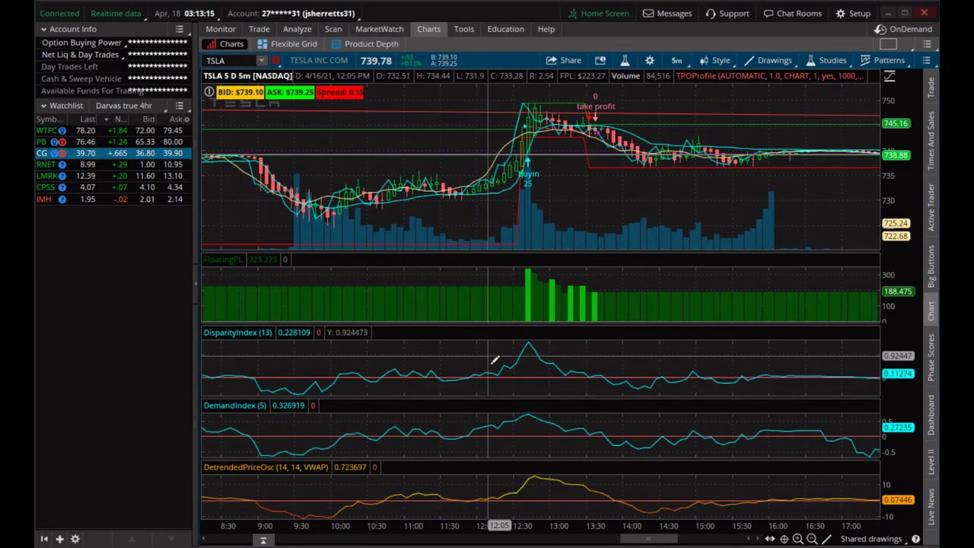
{"action": "scroll", "coordinate": [544, 363], "scroll_direction": "up", "scroll_amount": 4}
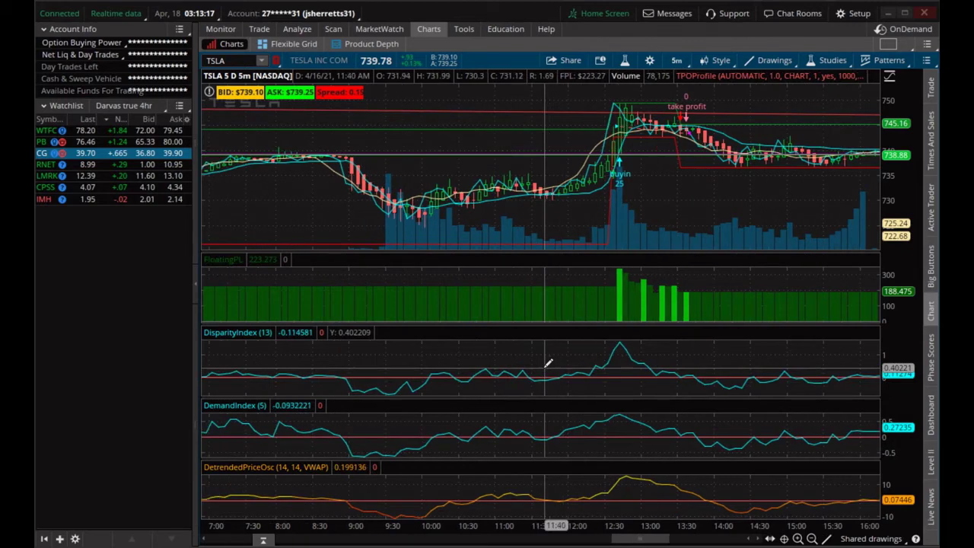
{"action": "scroll", "coordinate": [546, 362], "scroll_direction": "up", "scroll_amount": 2}
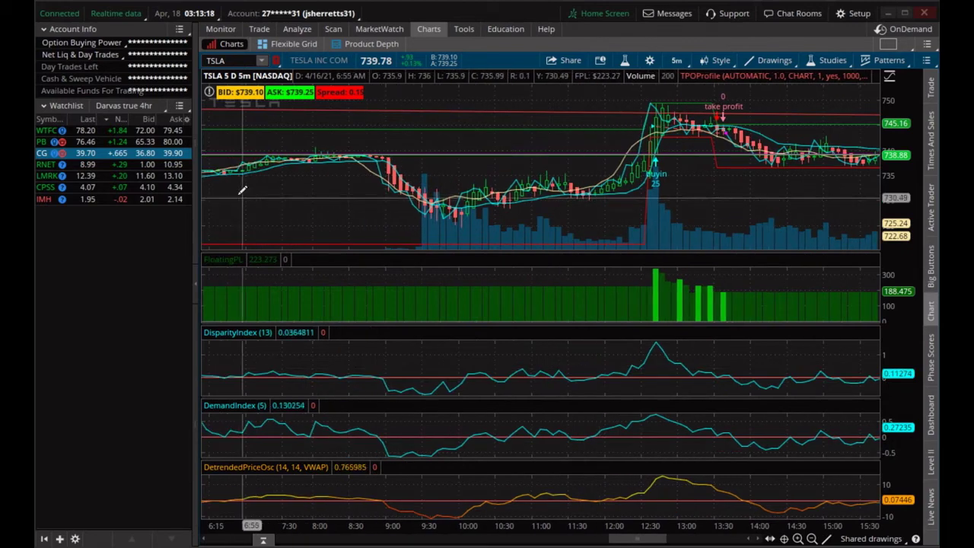
Check the darvas_buy_beta_500underweekly scan in the watchlist, followed by the Death cross weekly scan.
{"action": "left_click", "coordinate": [122, 111]}
{"action": "mouse_move", "coordinate": [127, 176]}
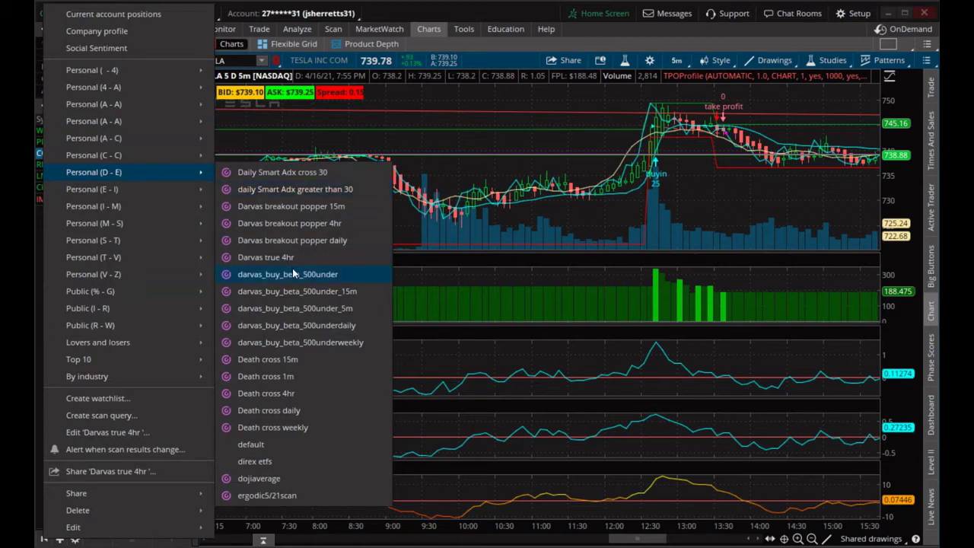
{"action": "left_click", "coordinate": [268, 343]}
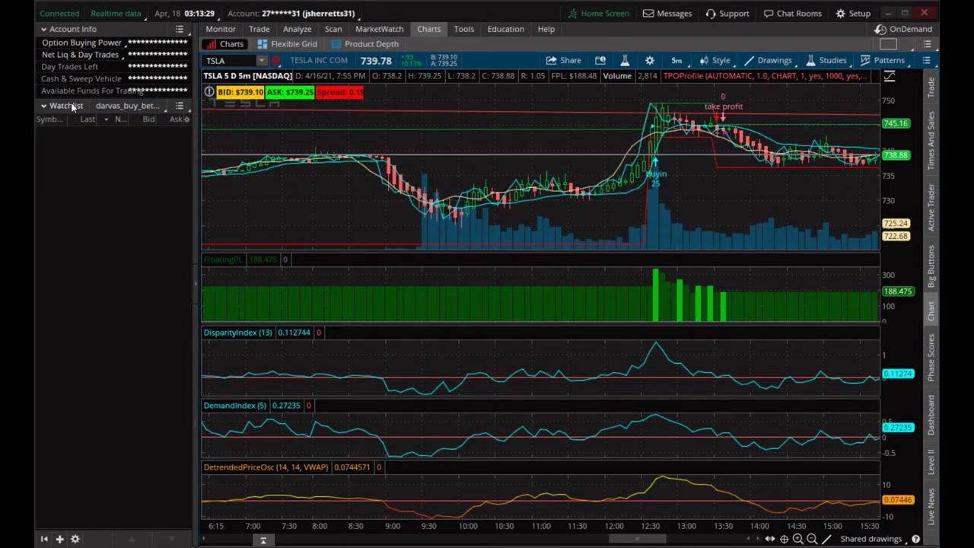
{"action": "left_click", "coordinate": [126, 106]}
{"action": "mouse_move", "coordinate": [121, 180]}
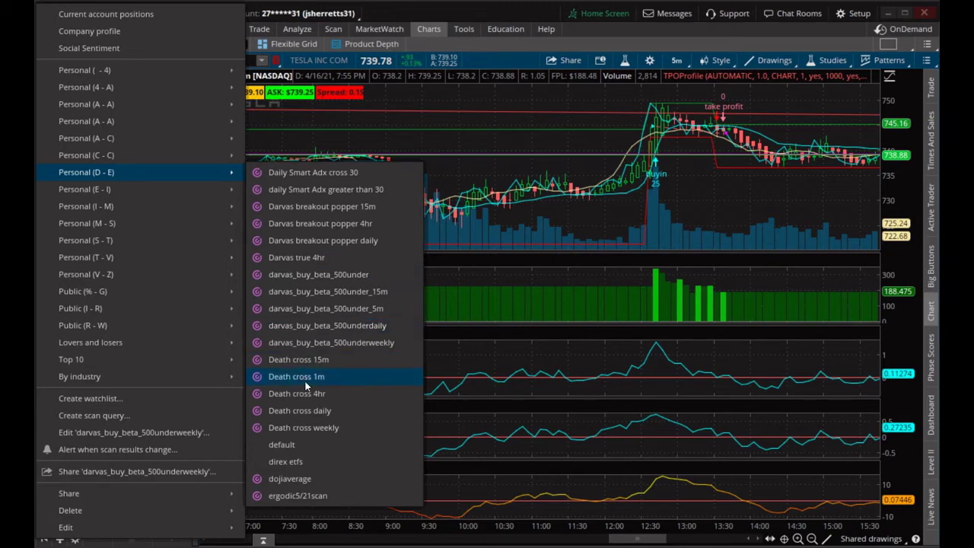
{"action": "left_click", "coordinate": [293, 429]}
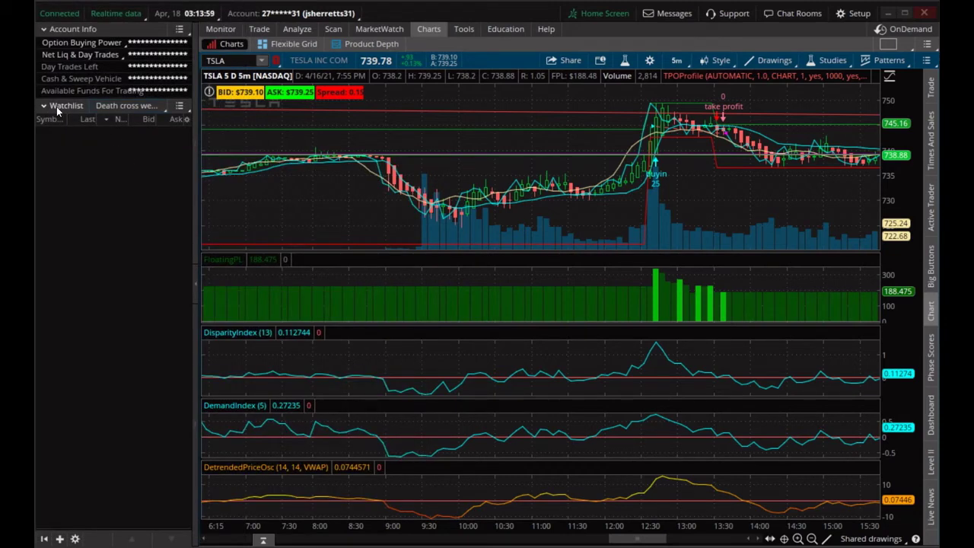
{"action": "left_click", "coordinate": [114, 108]}
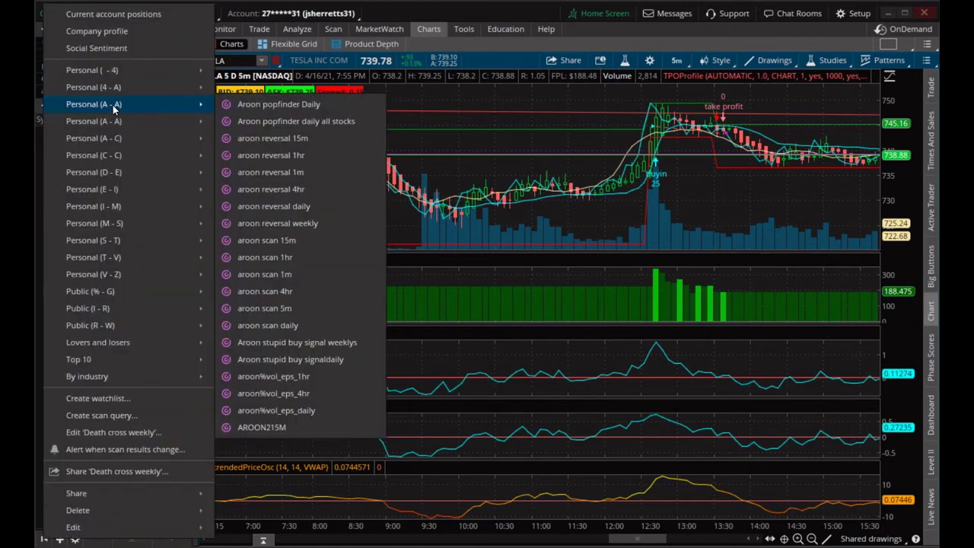
{"action": "right_click", "coordinate": [447, 91]}
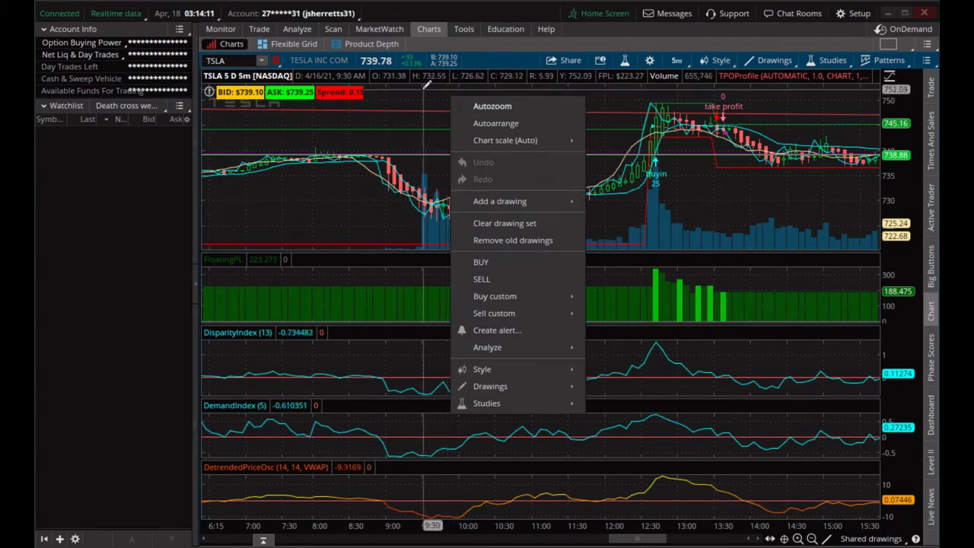
{"action": "left_click", "coordinate": [426, 85]}
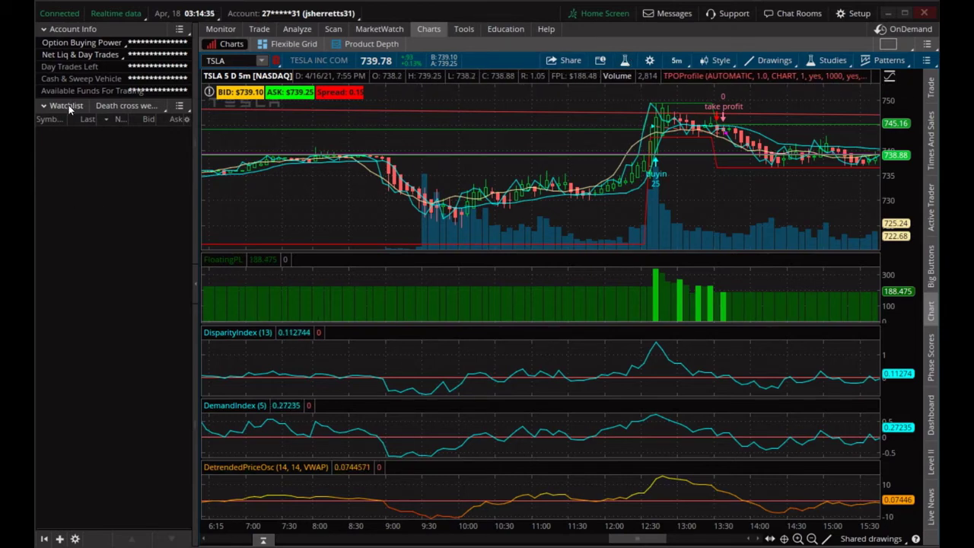
Check the hacoltschaff_weekly scan in the watchlist, followed by the moneyflowinDAily scan.
{"action": "left_click", "coordinate": [121, 105]}
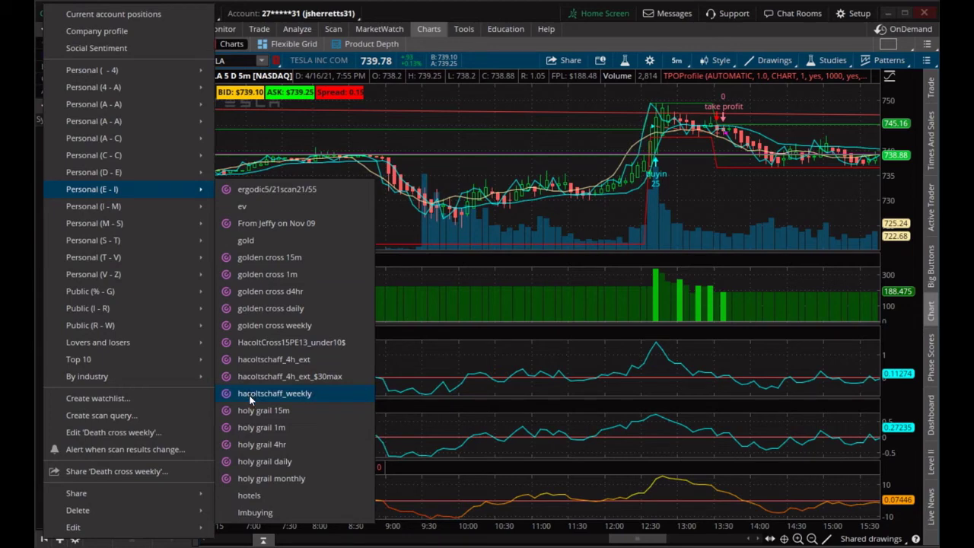
{"action": "left_click", "coordinate": [249, 394]}
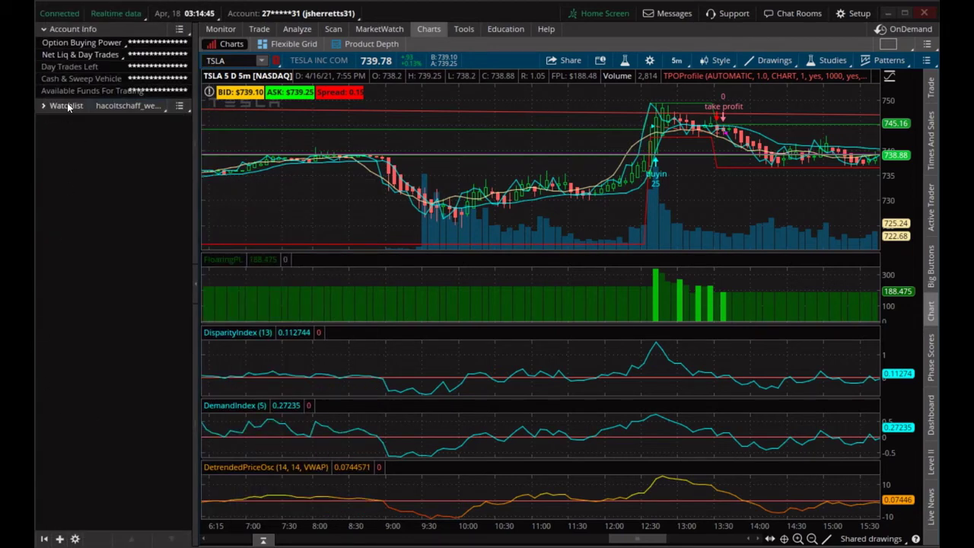
{"action": "left_click", "coordinate": [107, 111]}
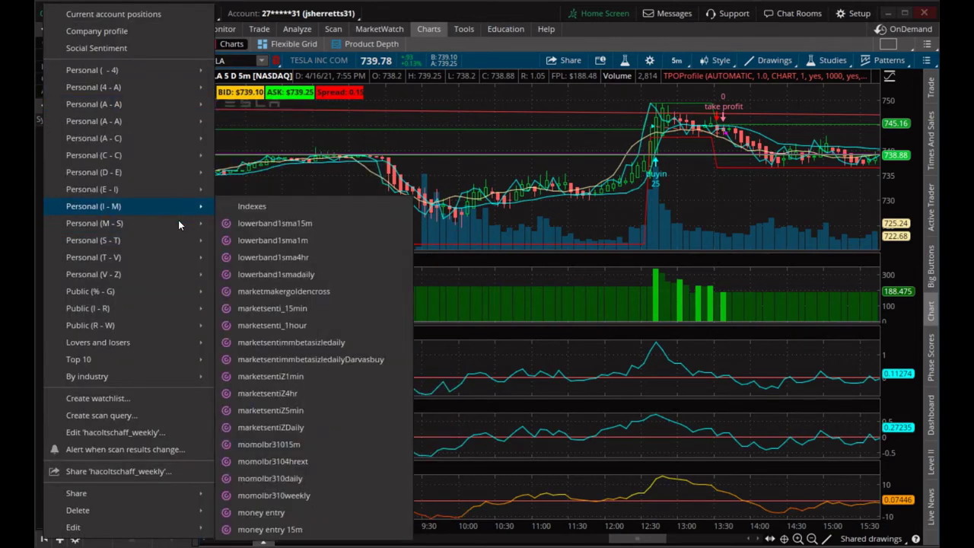
{"action": "mouse_move", "coordinate": [165, 220]}
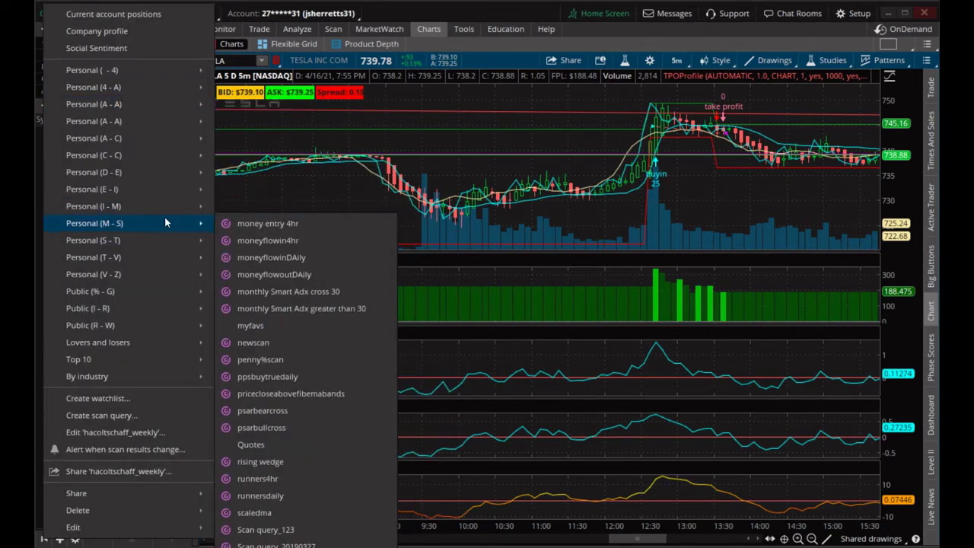
{"action": "left_click", "coordinate": [268, 256]}
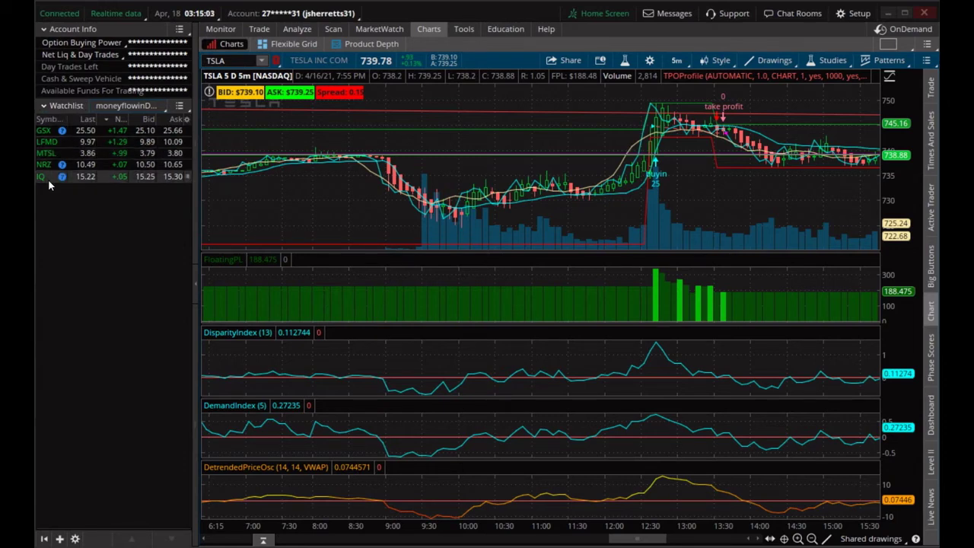
Load the moneyflowoutDAily scan into the watchlist.
{"action": "left_click", "coordinate": [135, 107]}
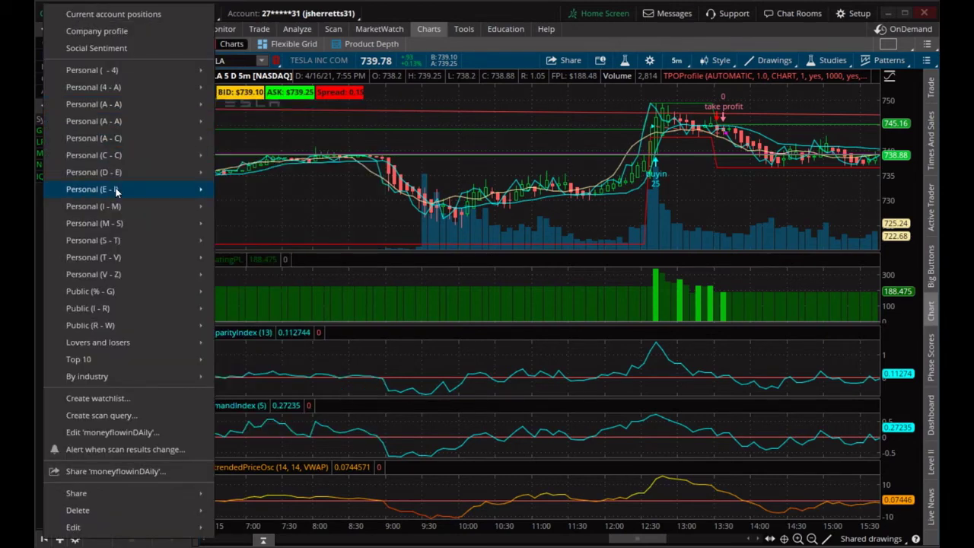
{"action": "mouse_move", "coordinate": [124, 206]}
{"action": "mouse_move", "coordinate": [143, 223]}
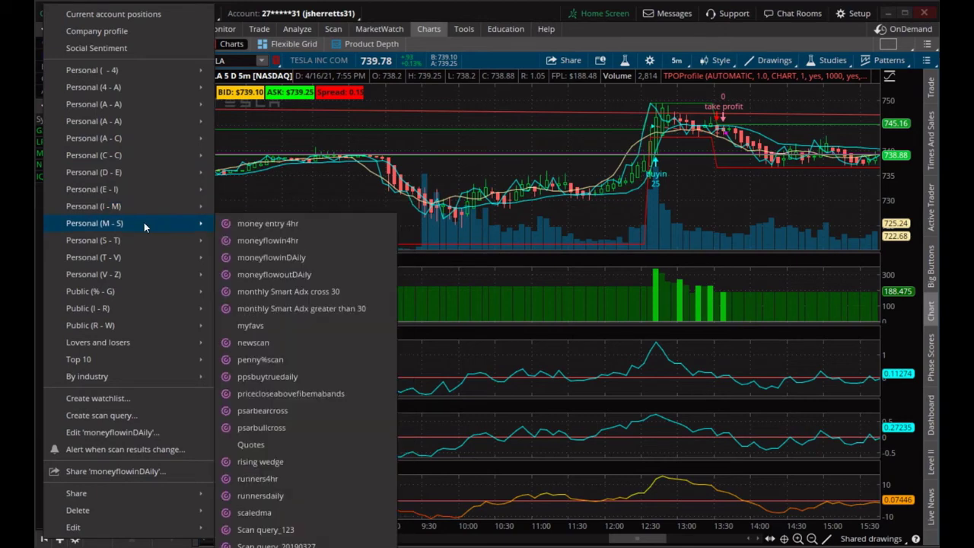
{"action": "left_click", "coordinate": [272, 274]}
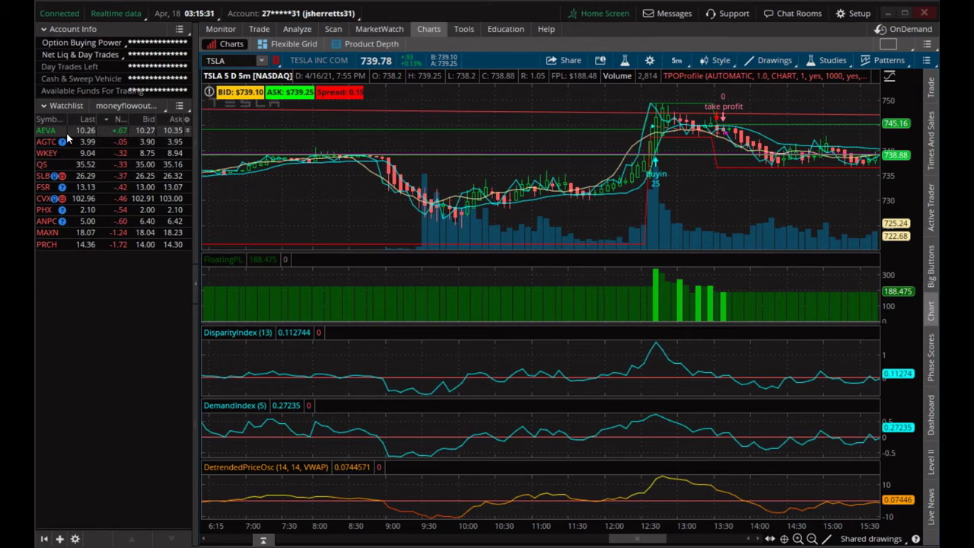
Load the aroon reversal daily scan into the watchlist and chart PINS from its results.
{"action": "left_click", "coordinate": [124, 106]}
{"action": "mouse_move", "coordinate": [126, 109]}
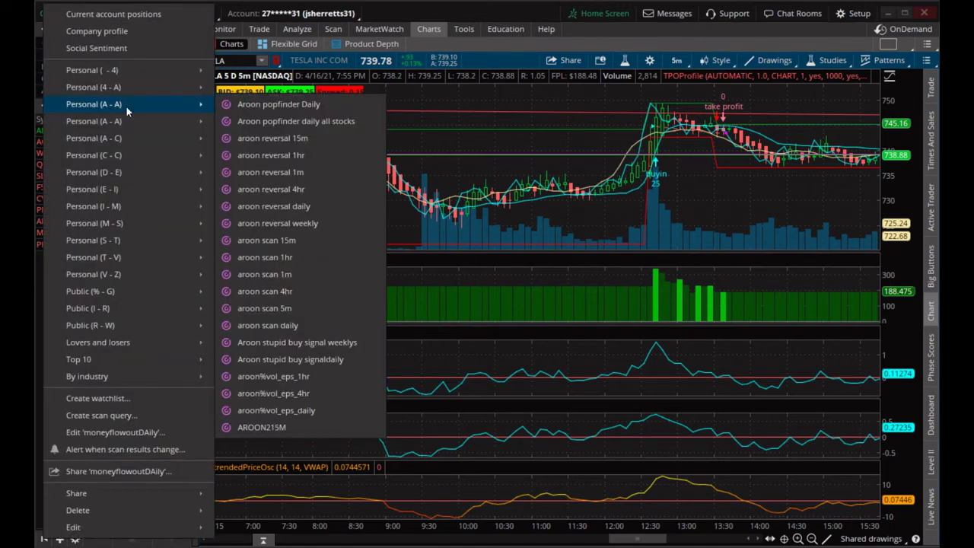
{"action": "mouse_move", "coordinate": [148, 175]}
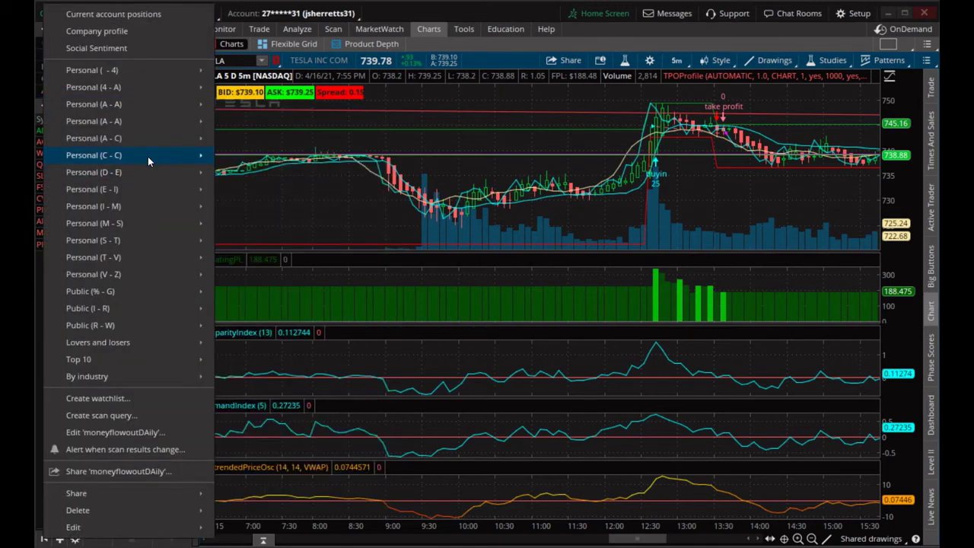
{"action": "mouse_move", "coordinate": [148, 157]}
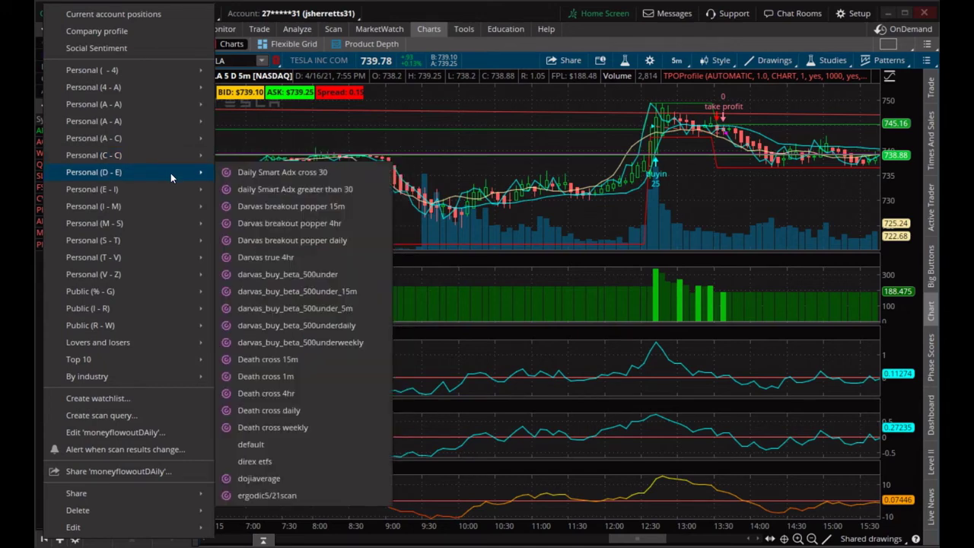
{"action": "mouse_move", "coordinate": [159, 107]}
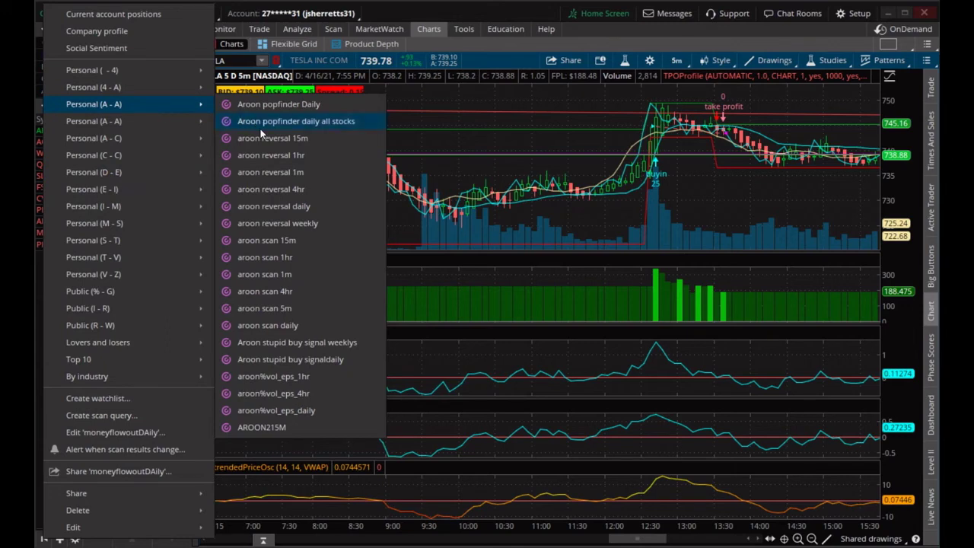
{"action": "left_click", "coordinate": [264, 209]}
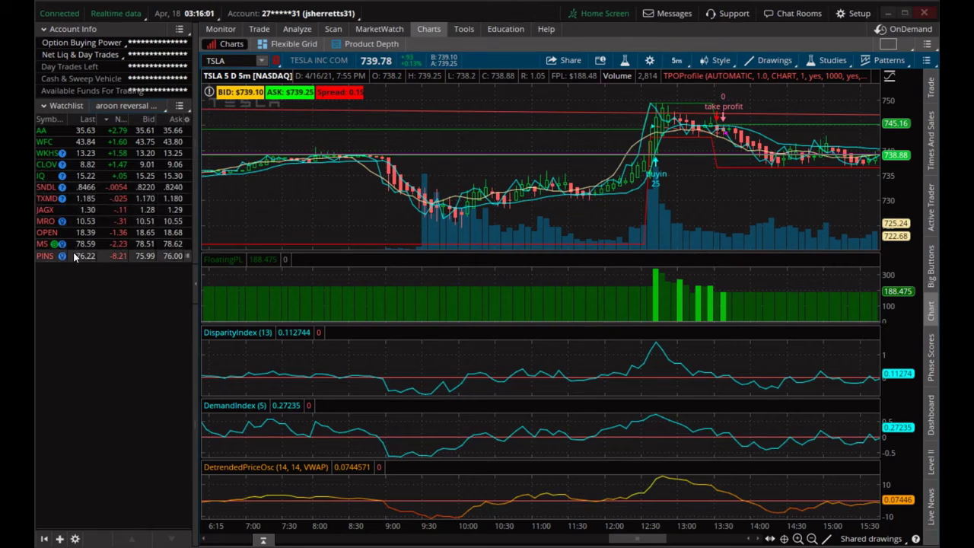
{"action": "left_click", "coordinate": [49, 255]}
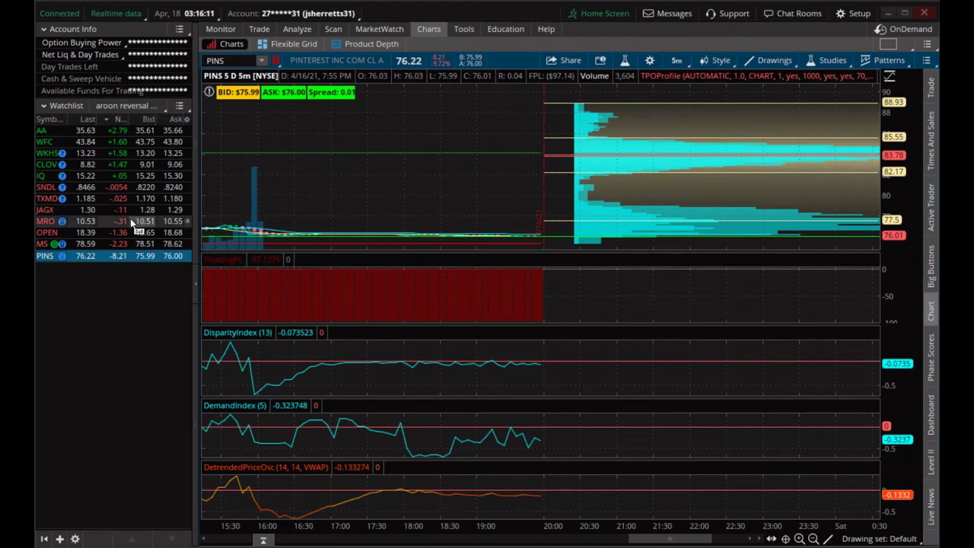
Check the aroon reversal weekly scan in the watchlist, followed by the aroon reversal daily scan.
{"action": "left_click", "coordinate": [130, 108]}
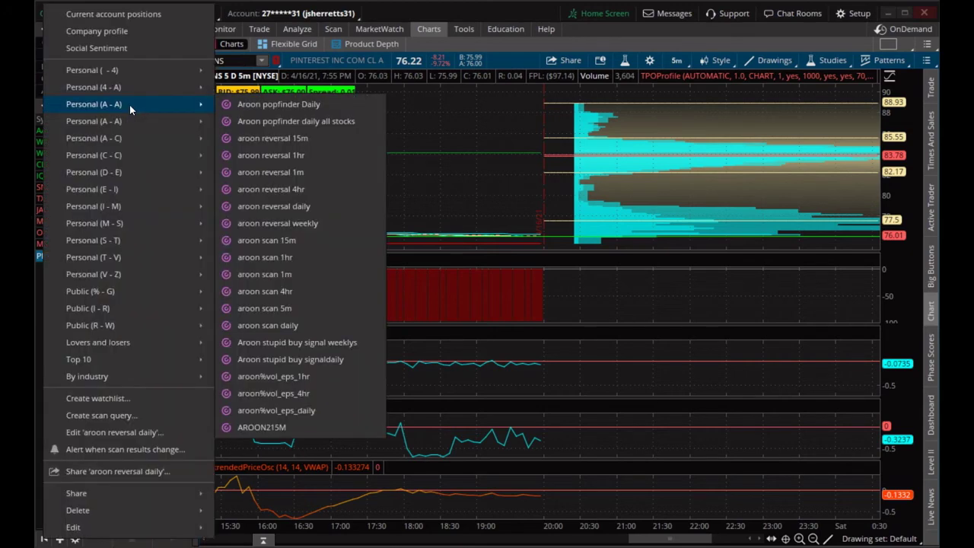
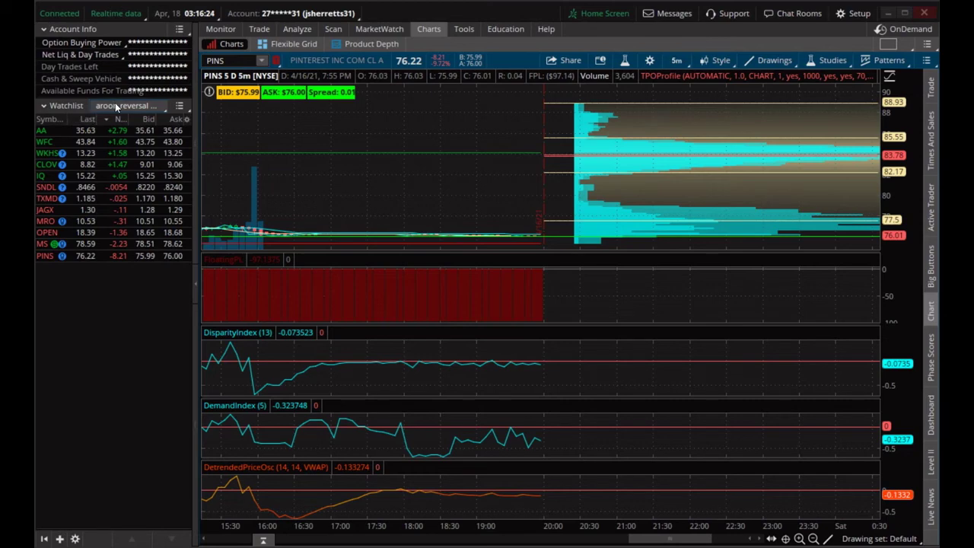
{"action": "left_click", "coordinate": [116, 107]}
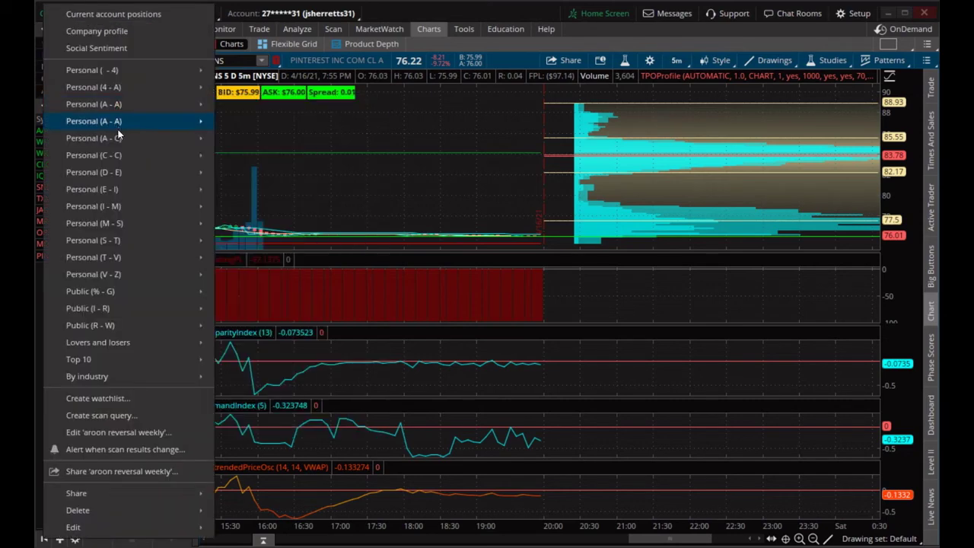
{"action": "mouse_move", "coordinate": [126, 121]}
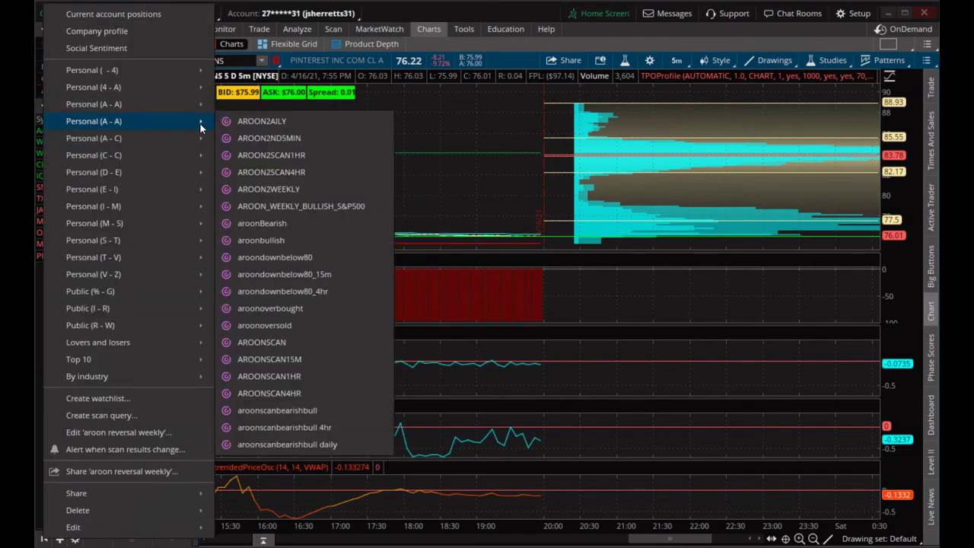
{"action": "mouse_move", "coordinate": [209, 108]}
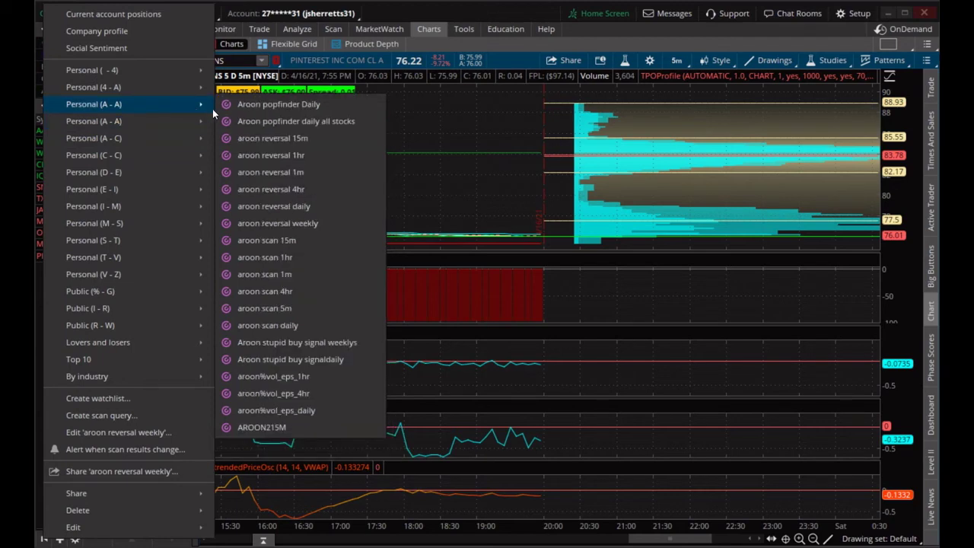
{"action": "left_click", "coordinate": [285, 205]}
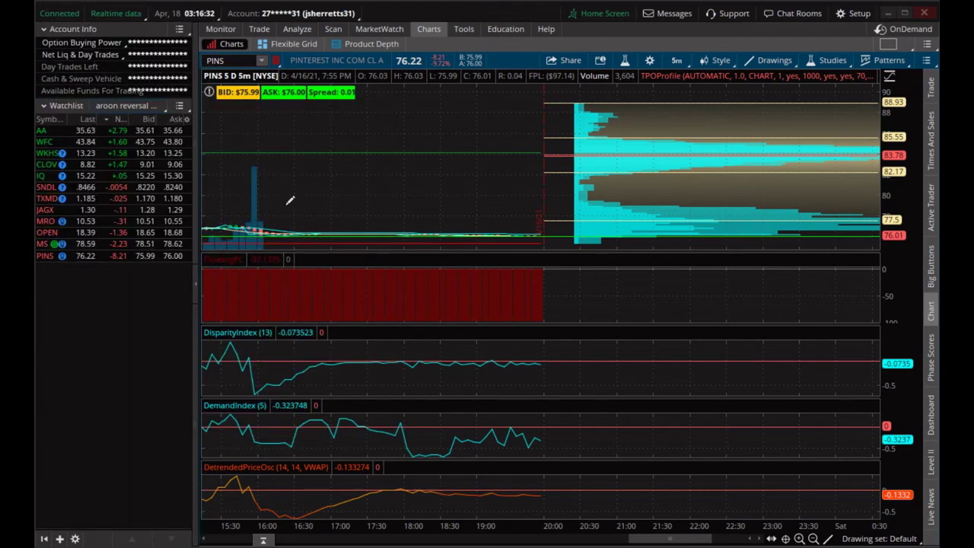
Check the aroon reversal 4hr scan in the watchlist, followed by the aroon reversal 1hr scan.
{"action": "left_click", "coordinate": [133, 103]}
{"action": "mouse_move", "coordinate": [134, 103]}
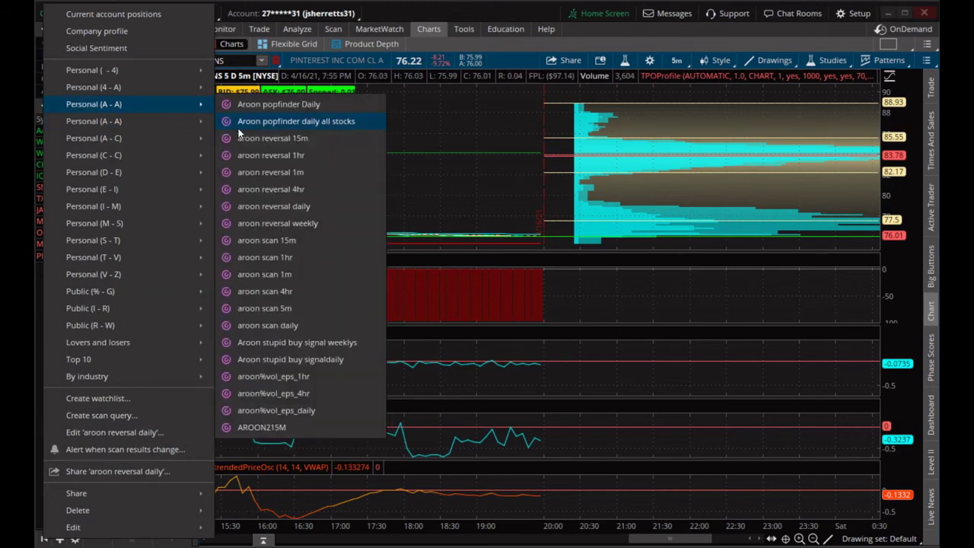
{"action": "left_click", "coordinate": [254, 188]}
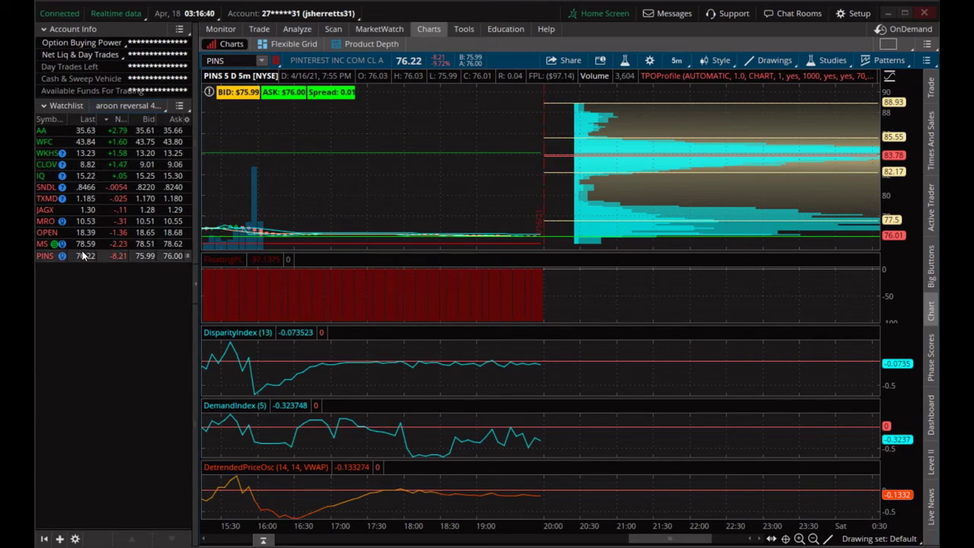
{"action": "left_click", "coordinate": [140, 108]}
{"action": "mouse_move", "coordinate": [142, 126]}
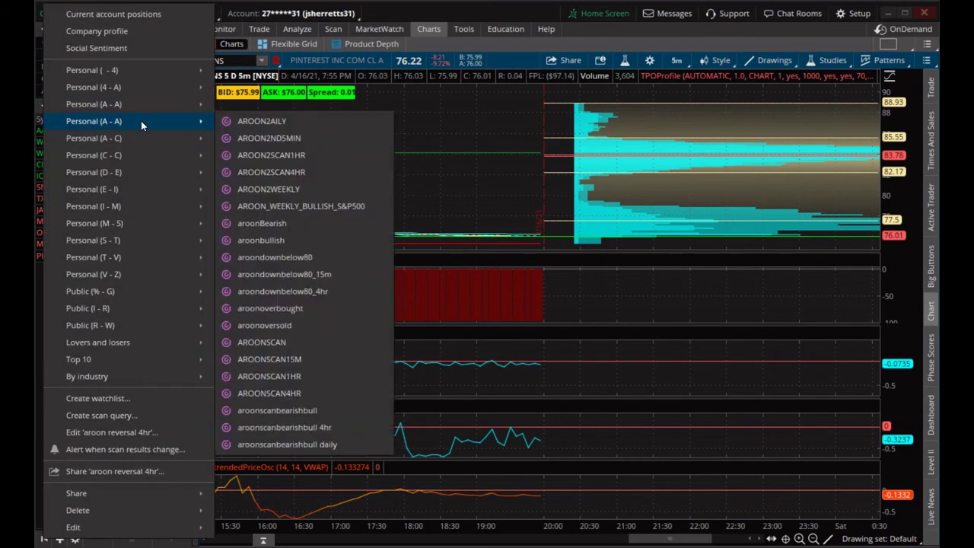
{"action": "mouse_move", "coordinate": [156, 102]}
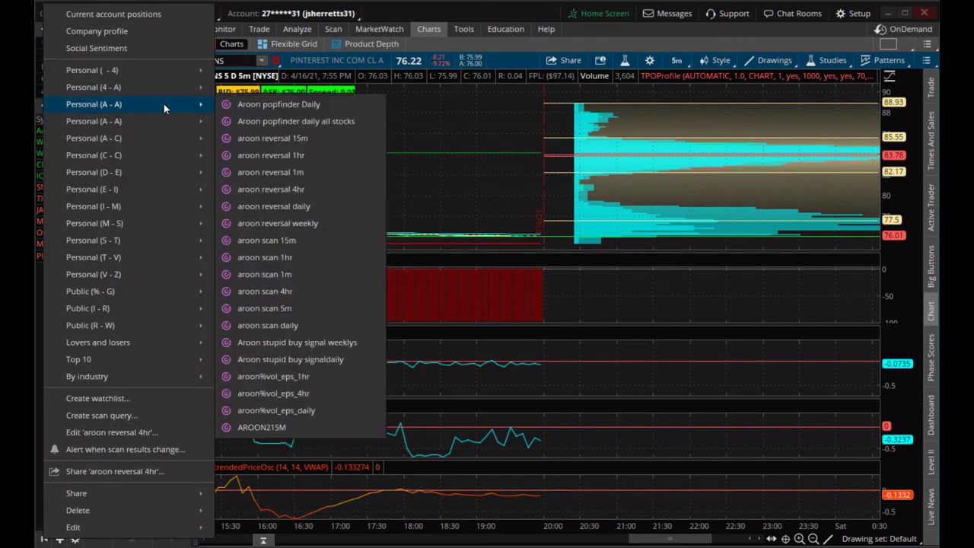
{"action": "left_click", "coordinate": [260, 159]}
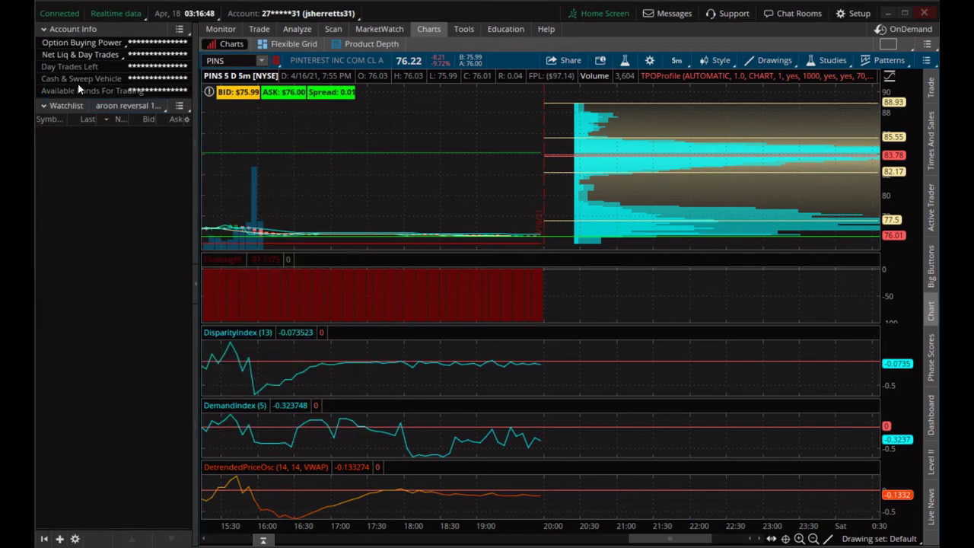
Check the aroon reversal 15m scan in the watchlist, followed by the aroon reversal 1hr scan.
{"action": "left_click", "coordinate": [138, 103]}
{"action": "mouse_move", "coordinate": [138, 102]}
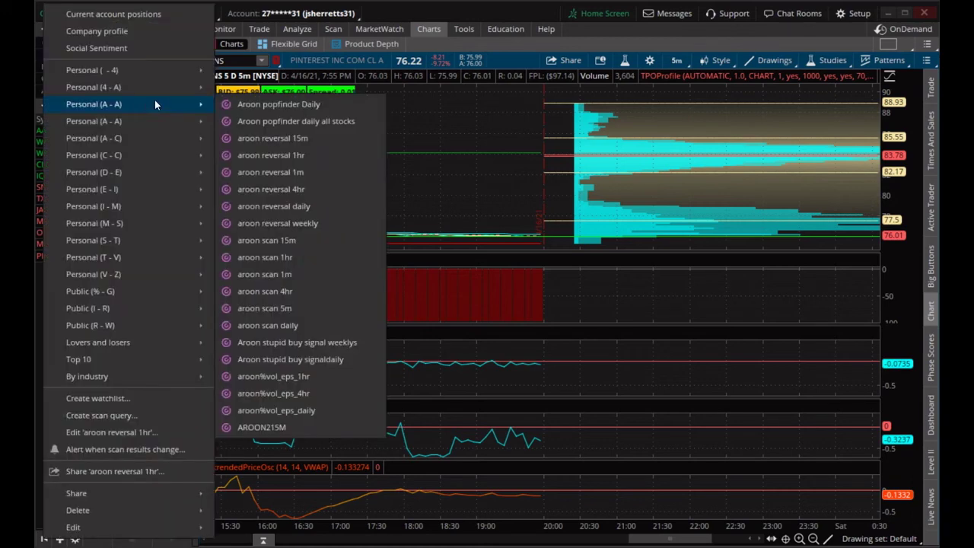
{"action": "left_click", "coordinate": [253, 139]}
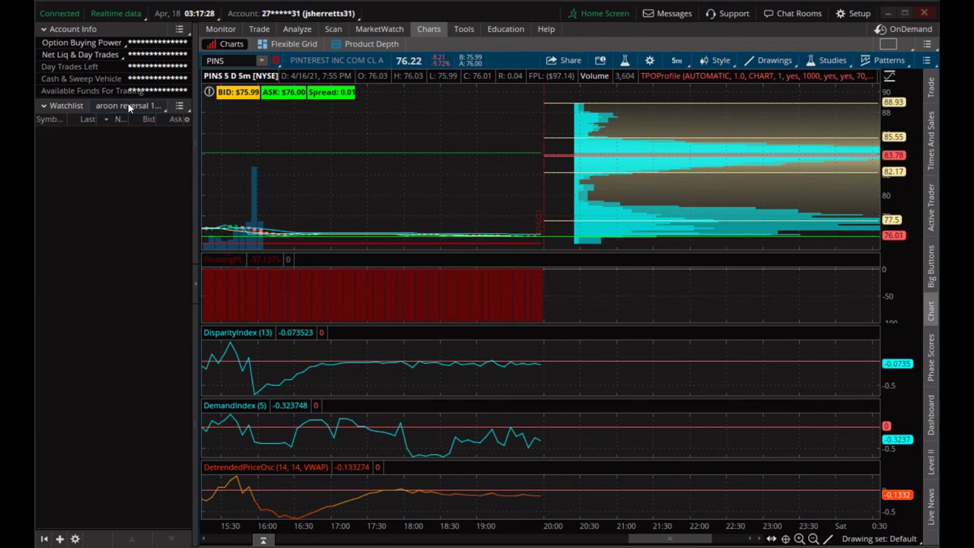
{"action": "left_click", "coordinate": [128, 105]}
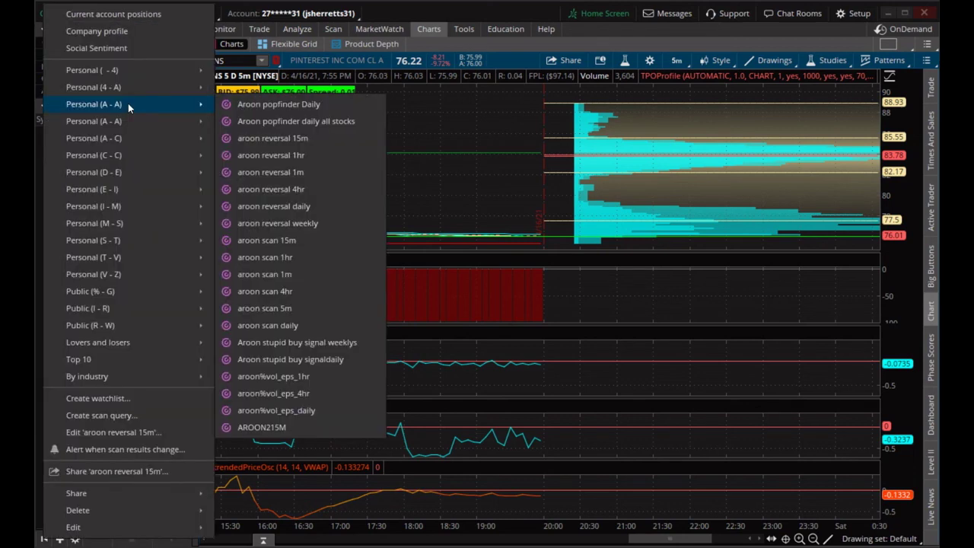
{"action": "left_click", "coordinate": [314, 155]}
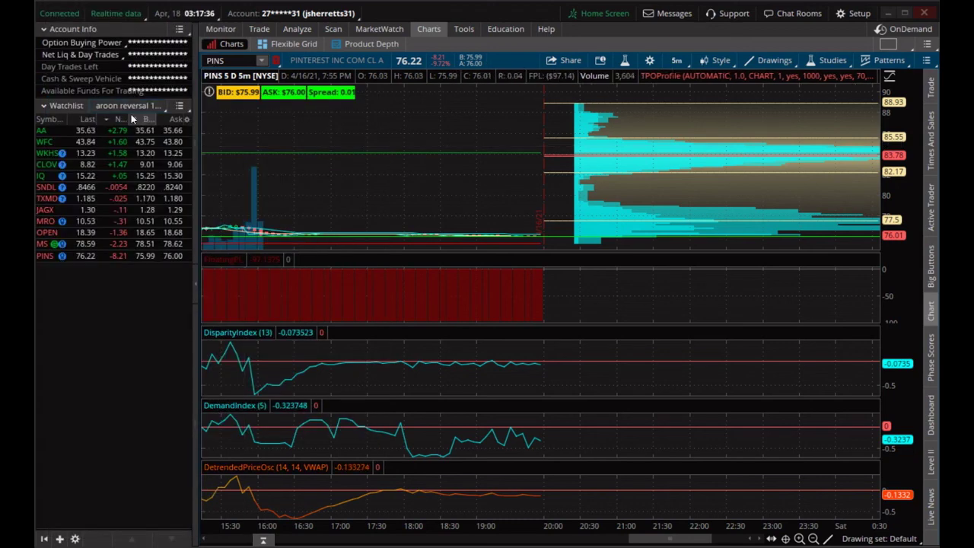